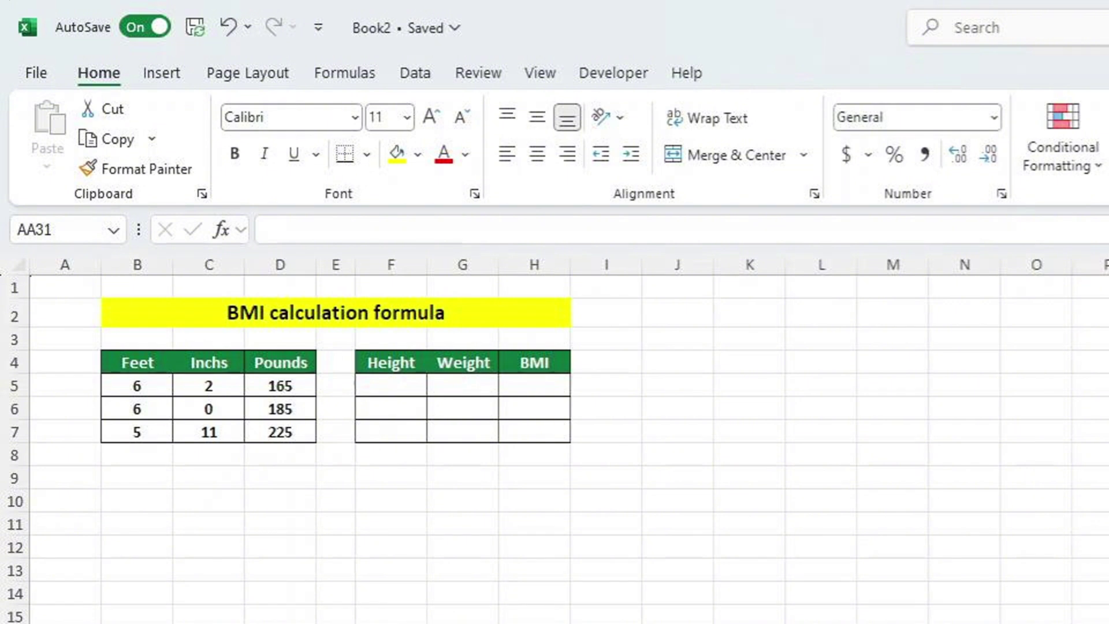
Step: Start a CONVERT formula in F5 that uses the feet value in B5
click(409, 386)
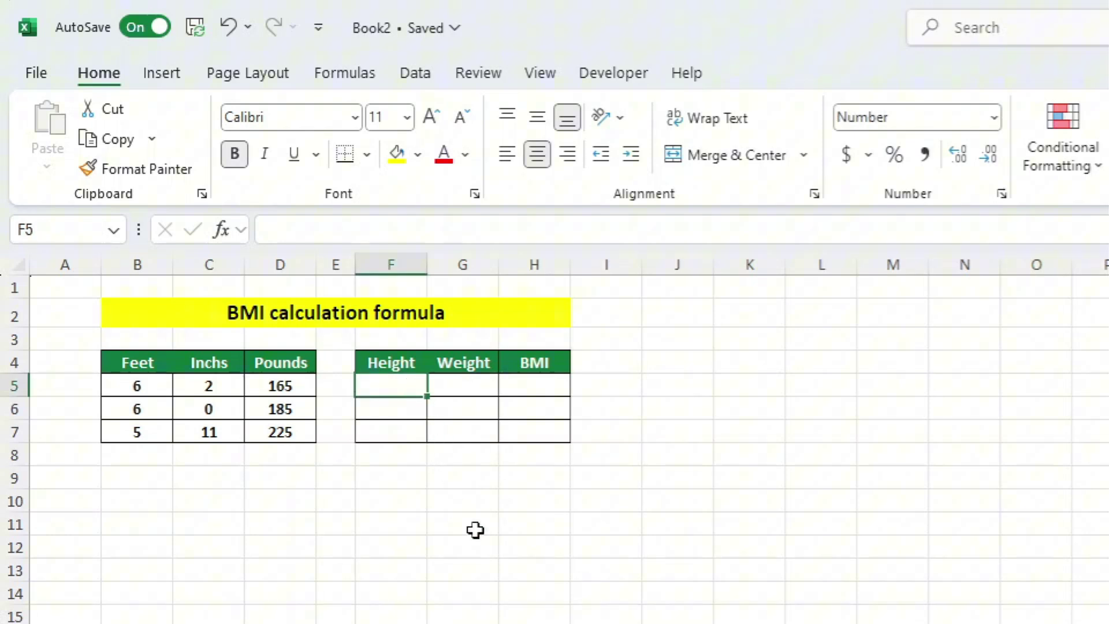
text(=)
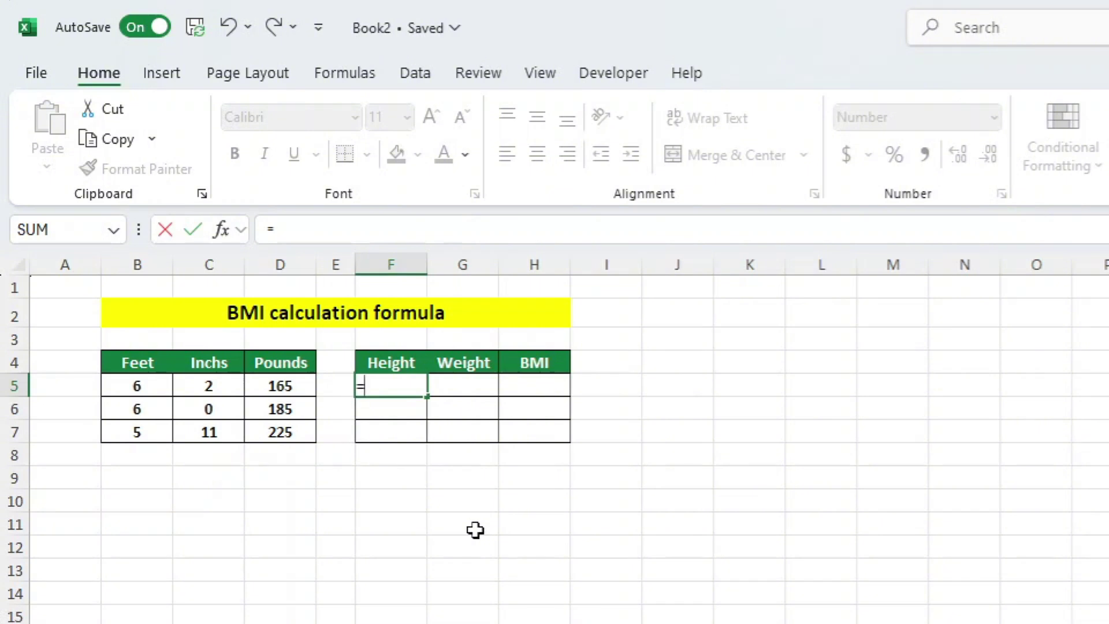
text(CONV)
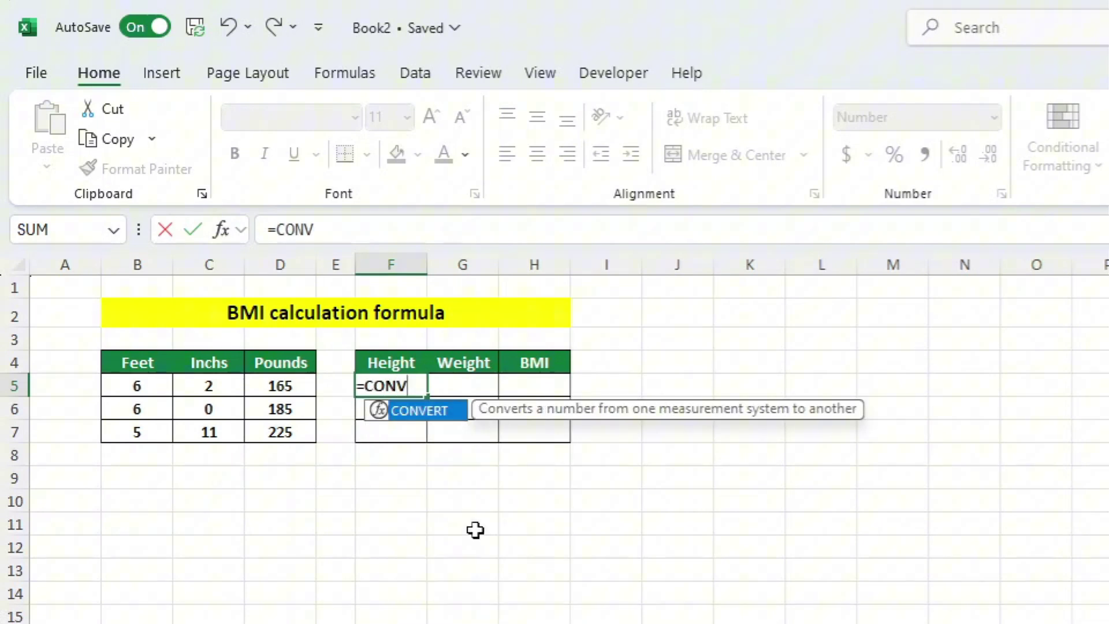
text(ERT)
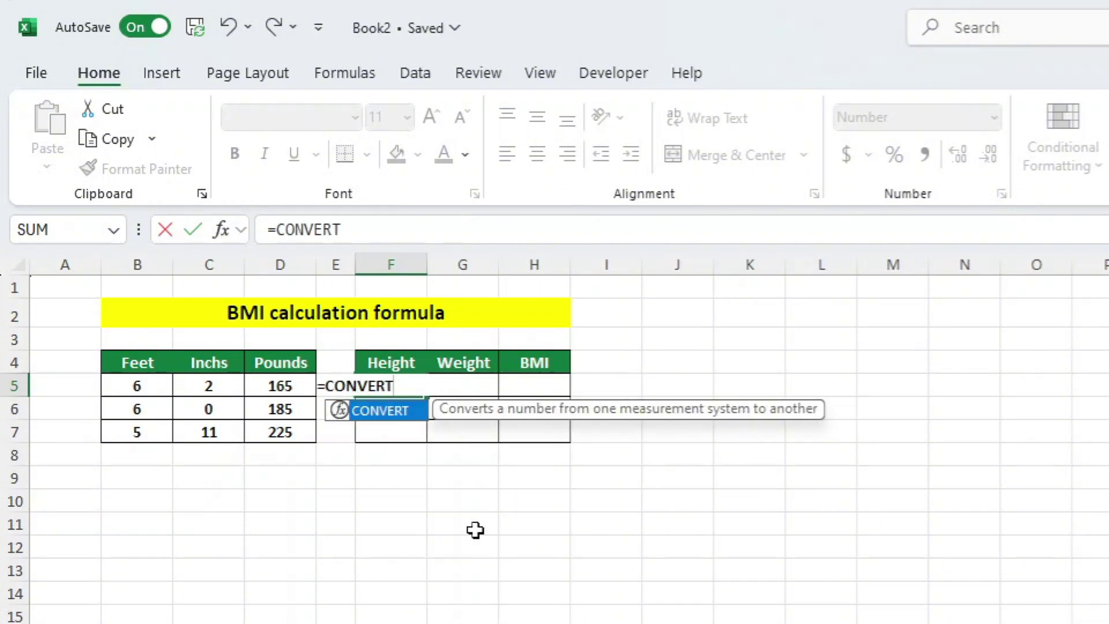
double_click(404, 422)
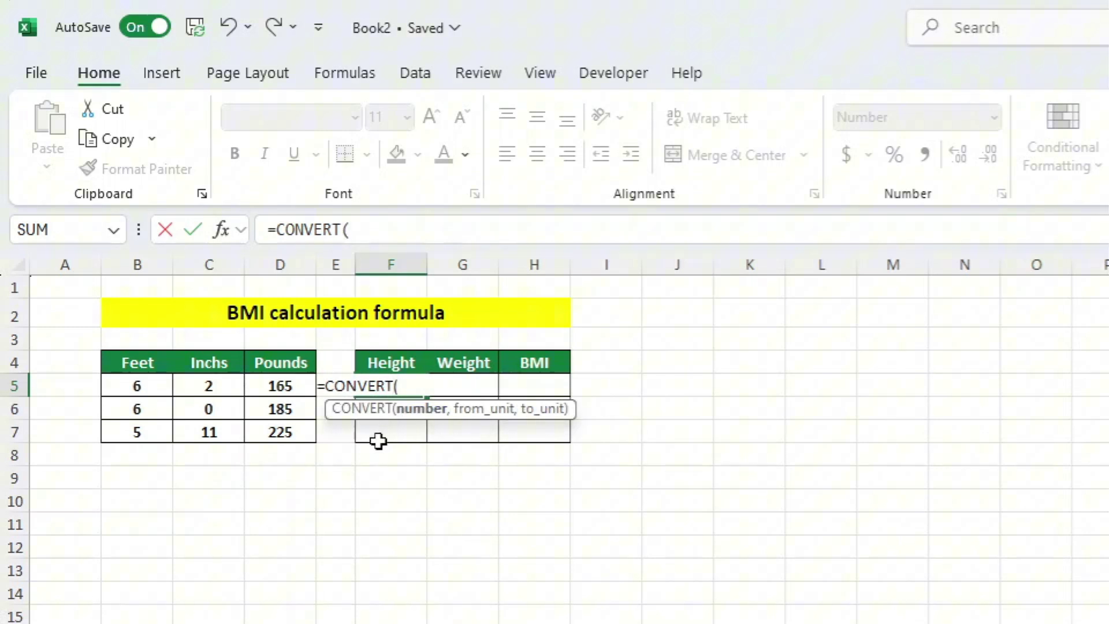
click(160, 391)
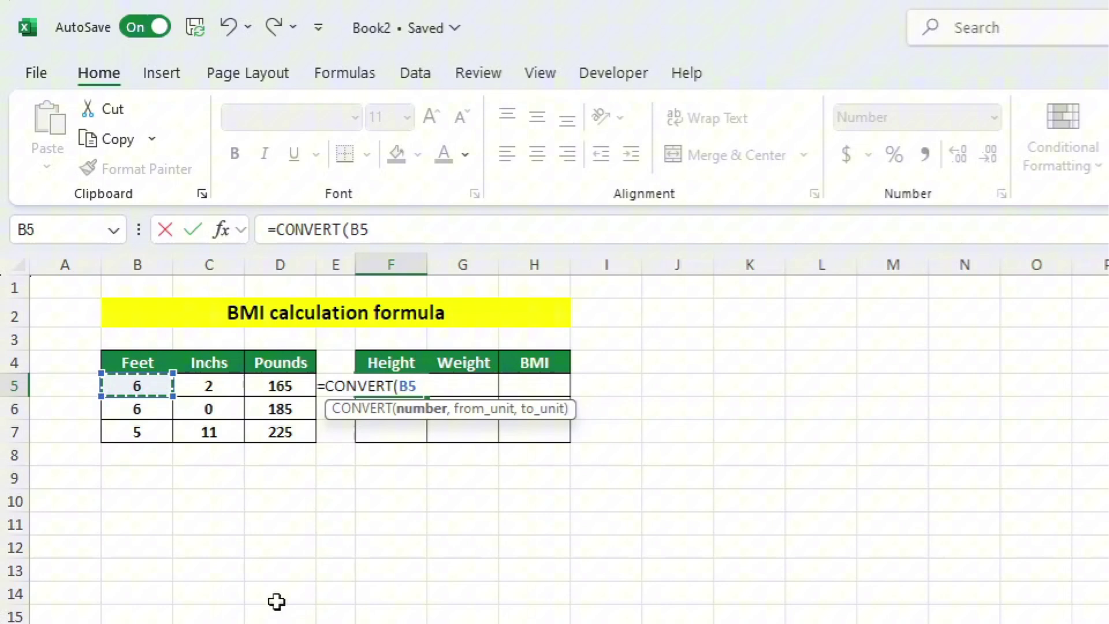
text(,)
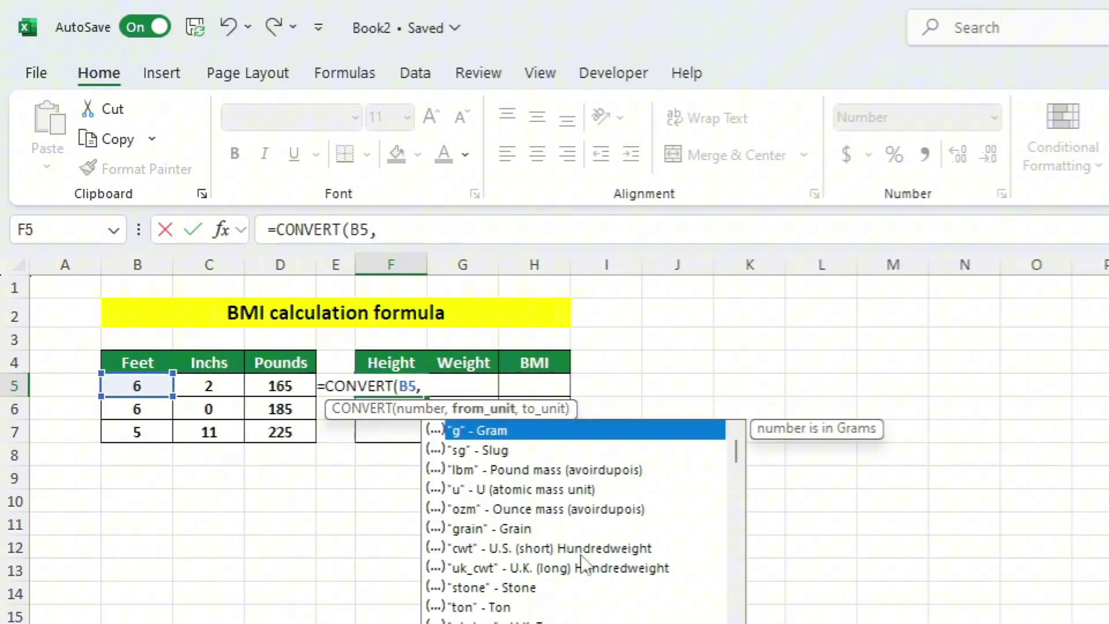
Step: Finish the feet part with units "ft" to "M" and begin a second CONVERT term
scroll(664, 543, down, 6)
scroll(665, 543, down, 1)
scroll(664, 543, up, 8)
text("f)
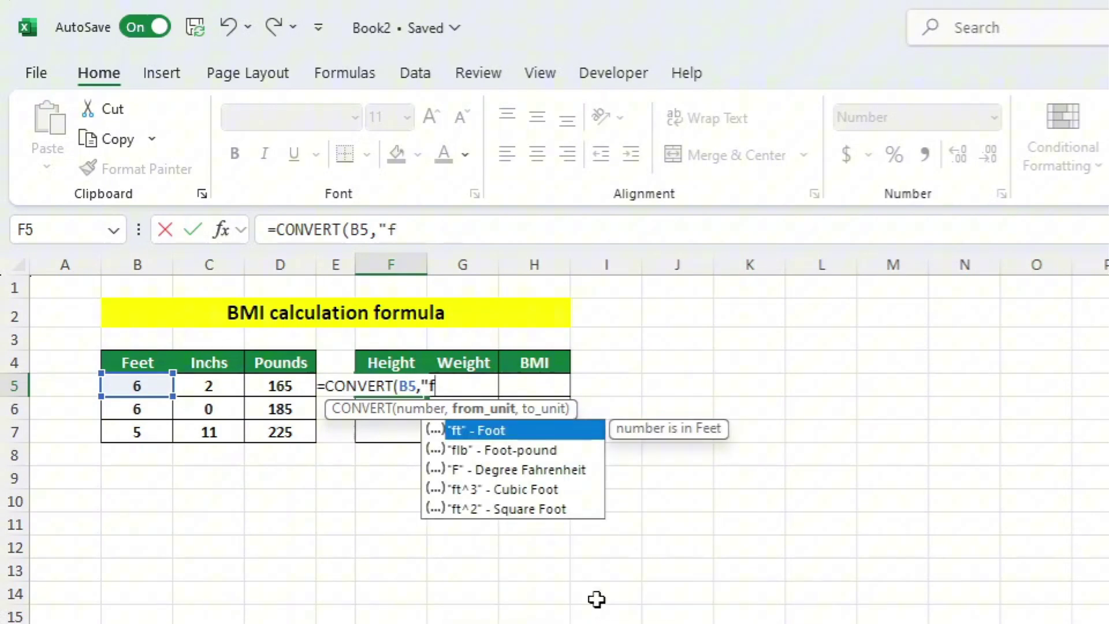
text(t)
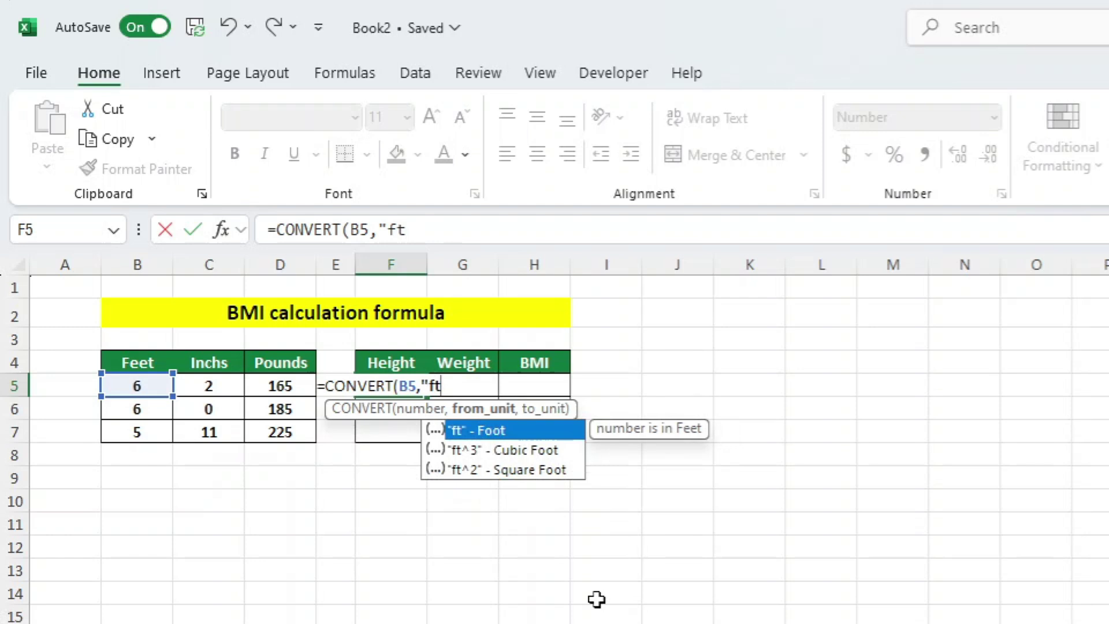
text(")
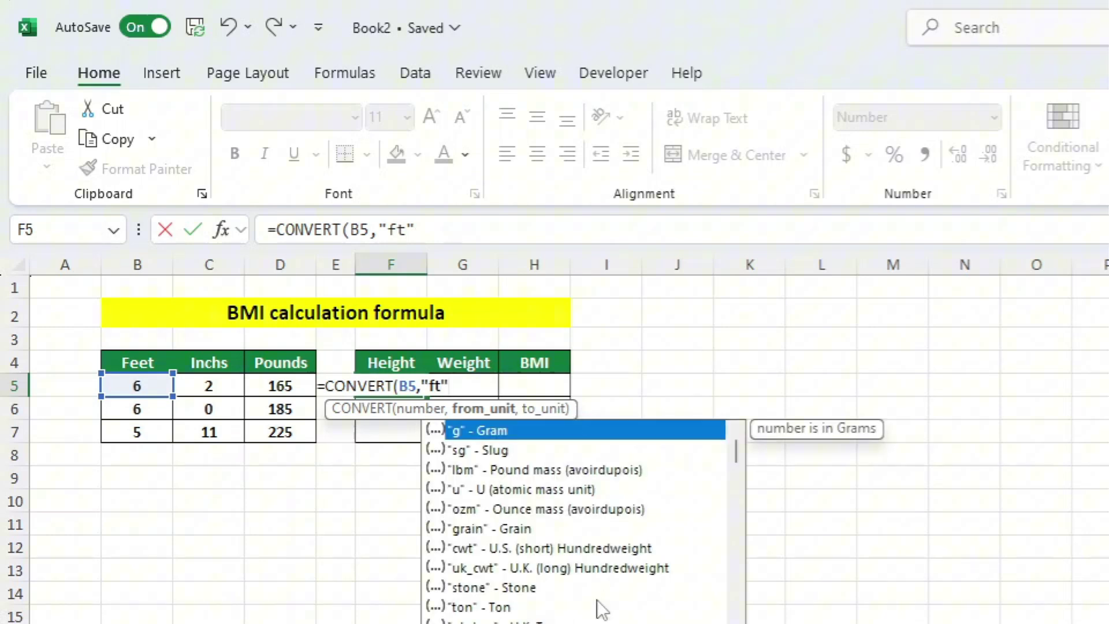
text(,)
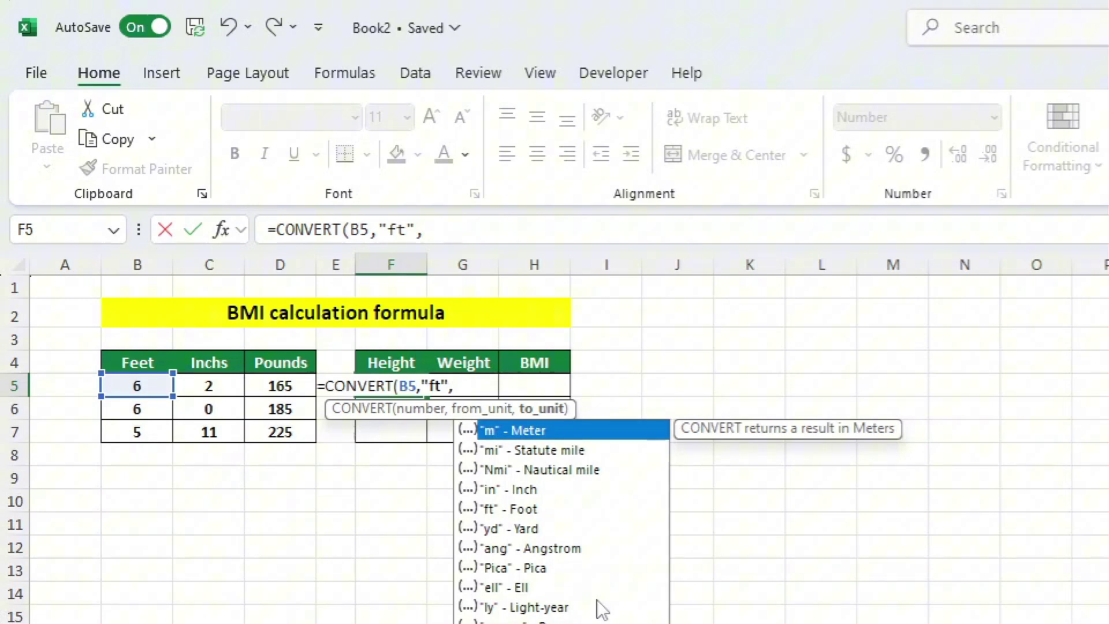
text("M)
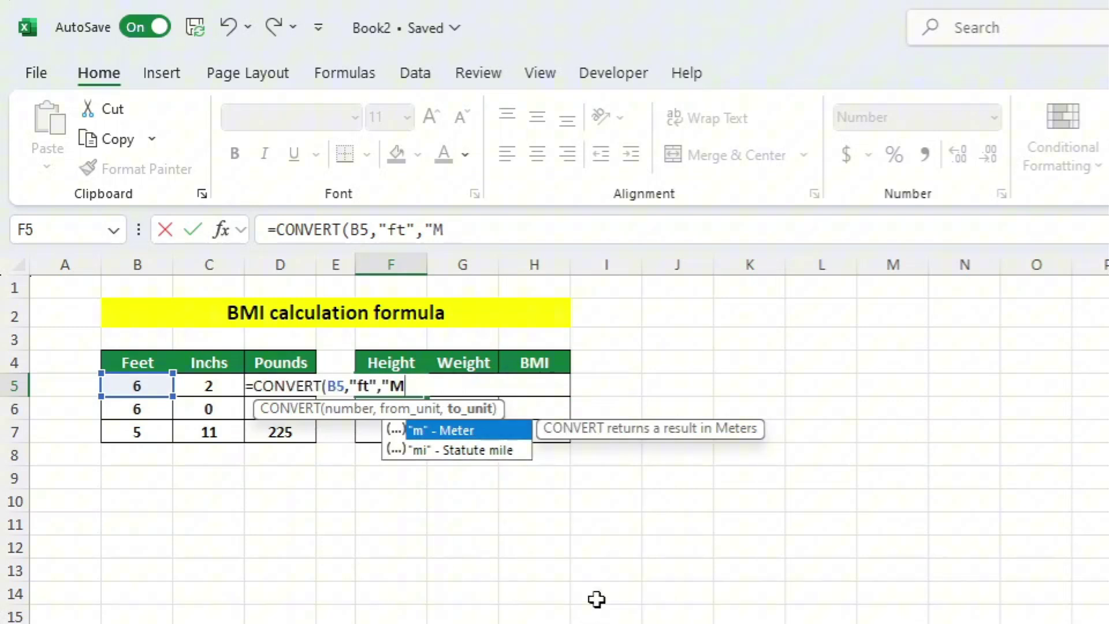
text(")
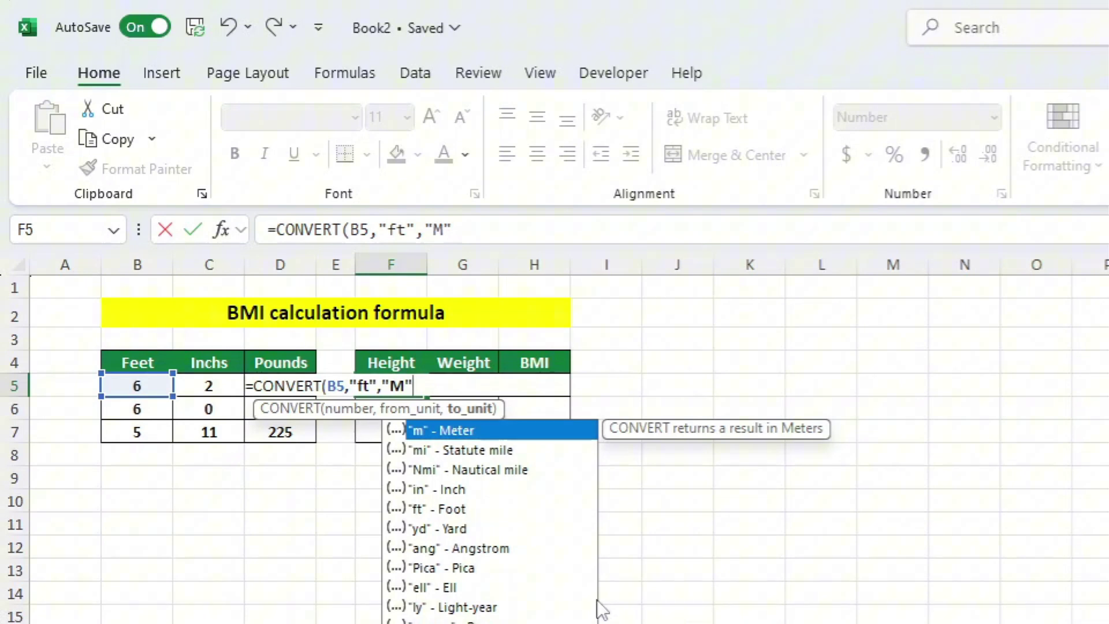
key(Escape)
text())
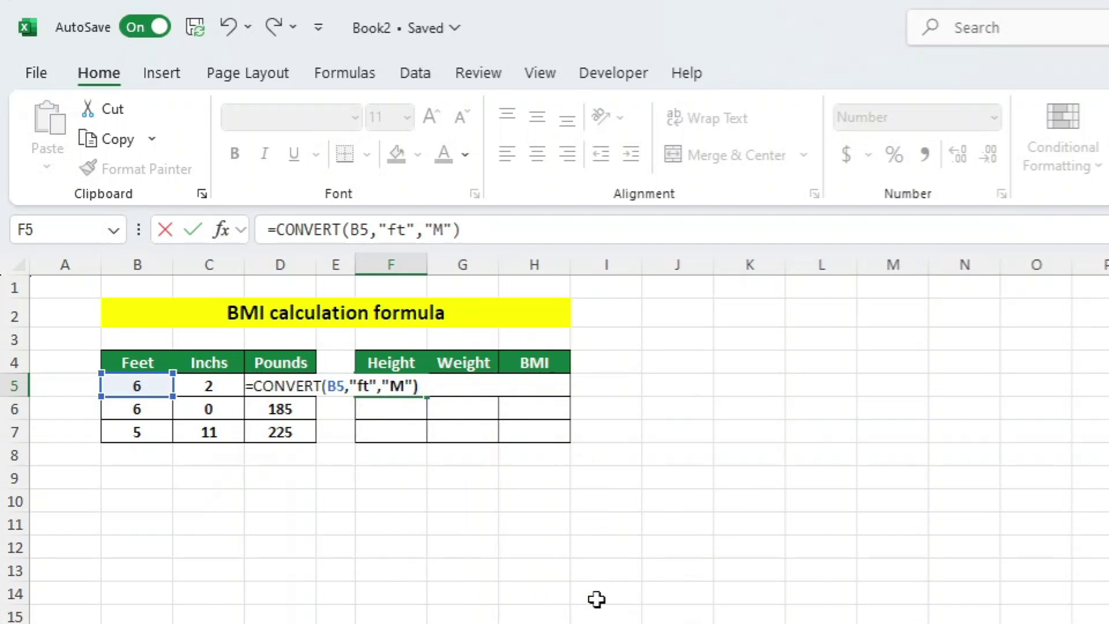
text(+CONV)
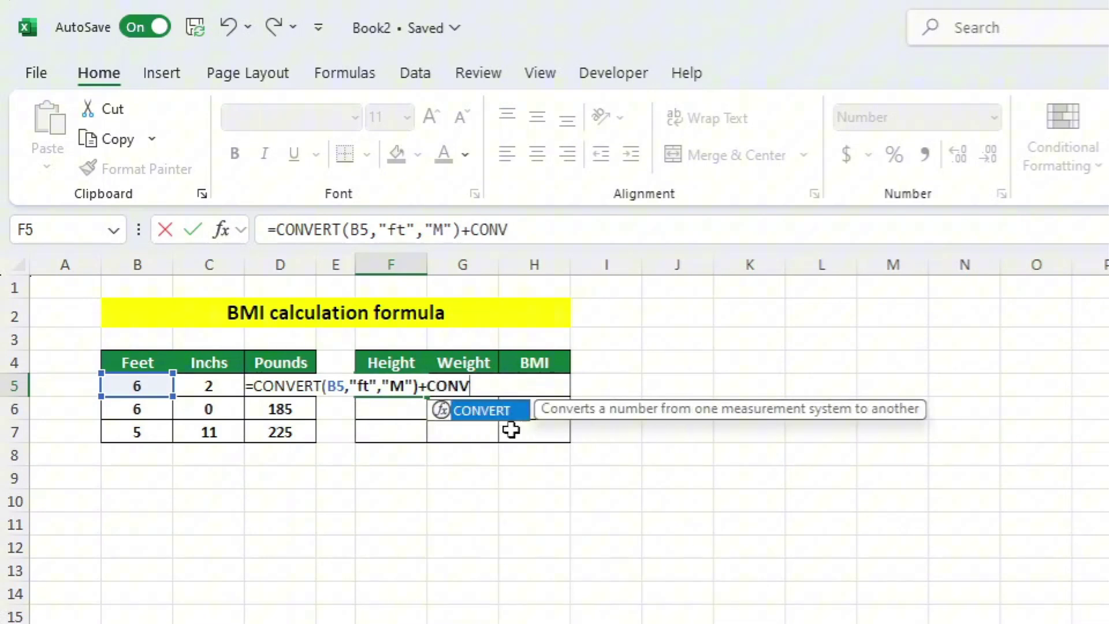
Step: Add CONVERT(C5,"IN","M") for the inches and commit F5, showing 1.88
double_click(465, 411)
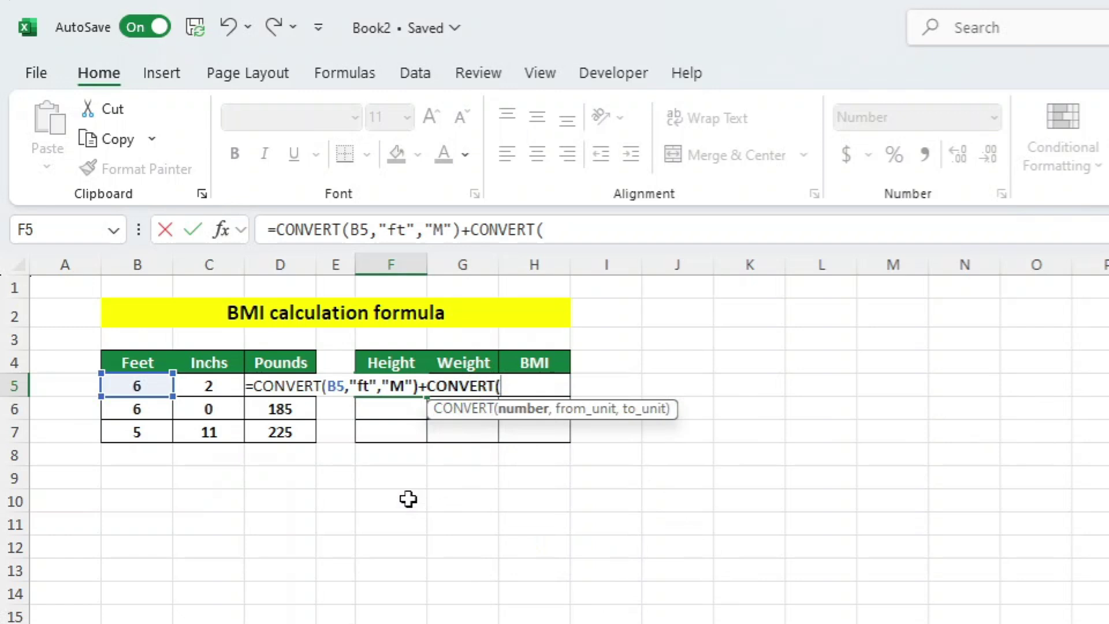
click(226, 386)
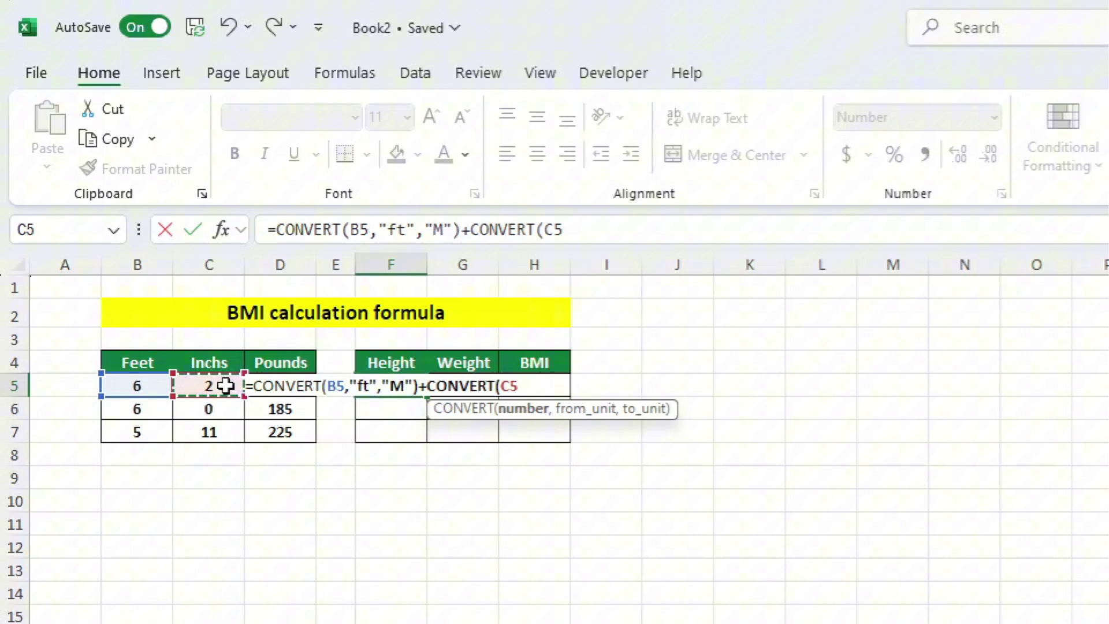
text(,)
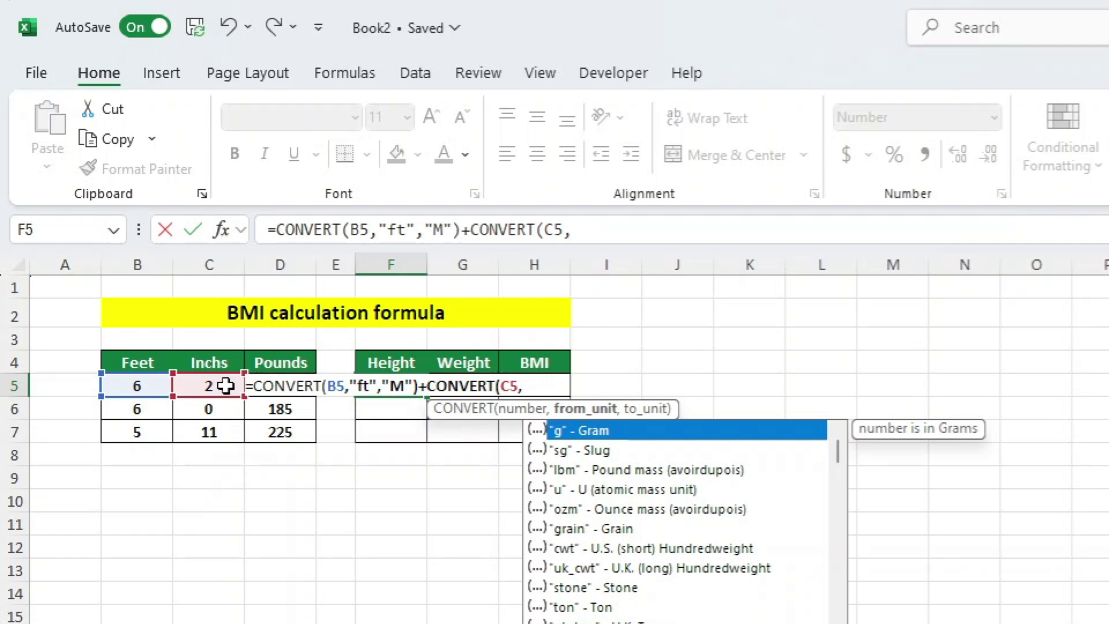
text(")
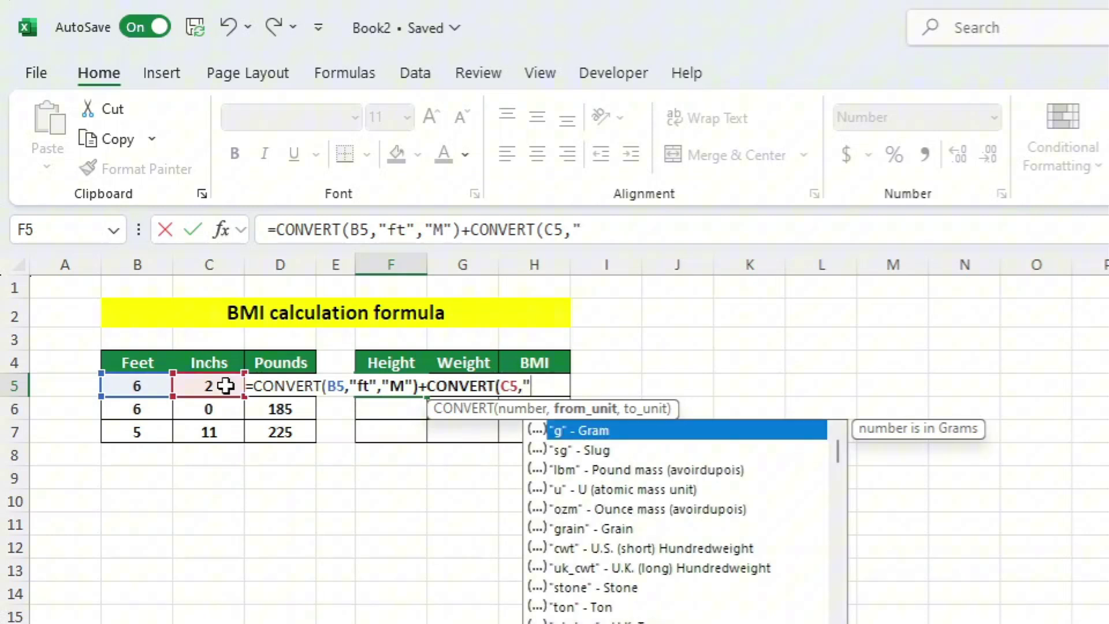
text(IN)
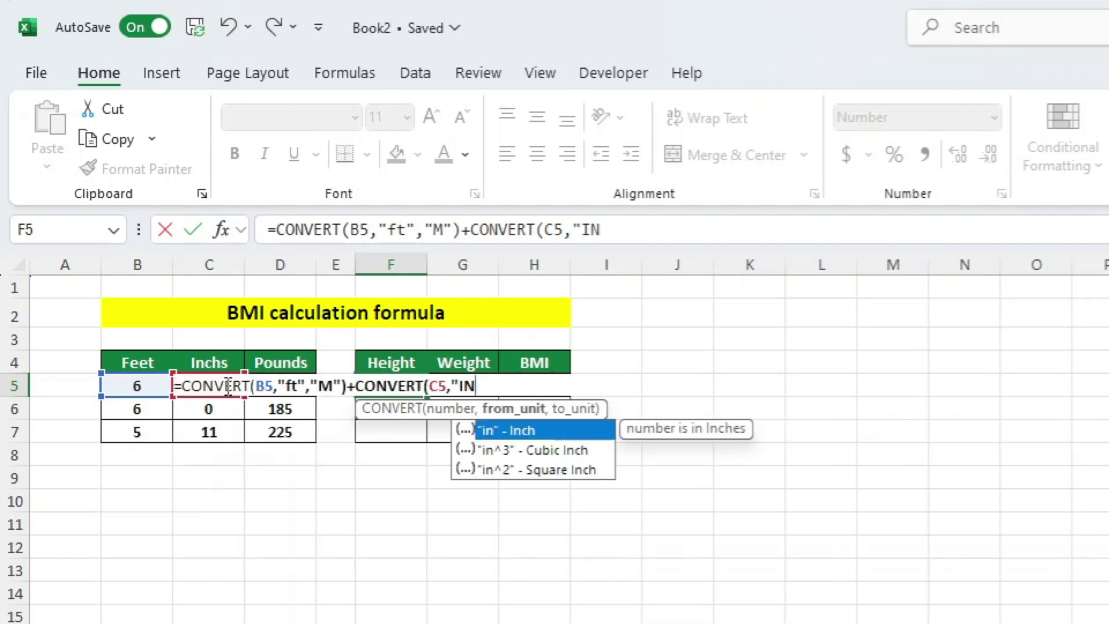
text(")
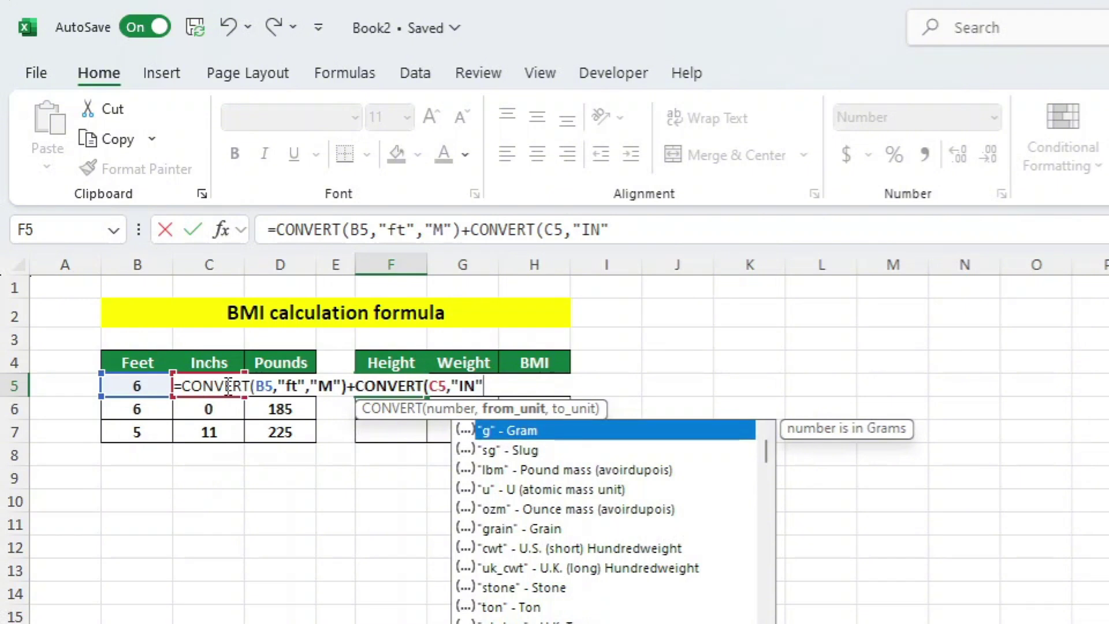
text(,)
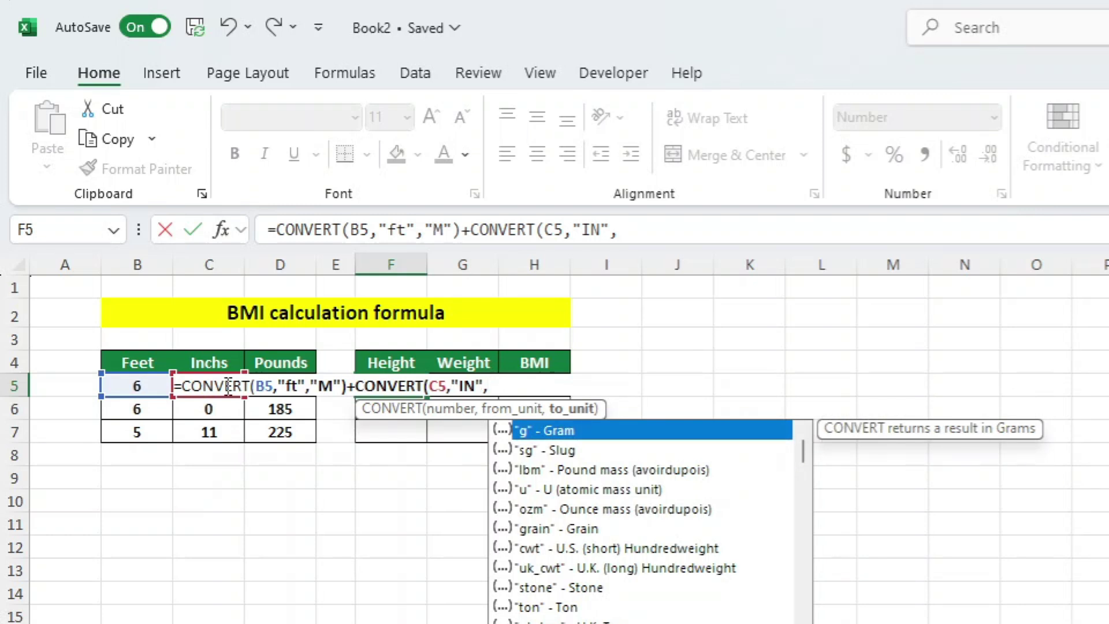
text("M)
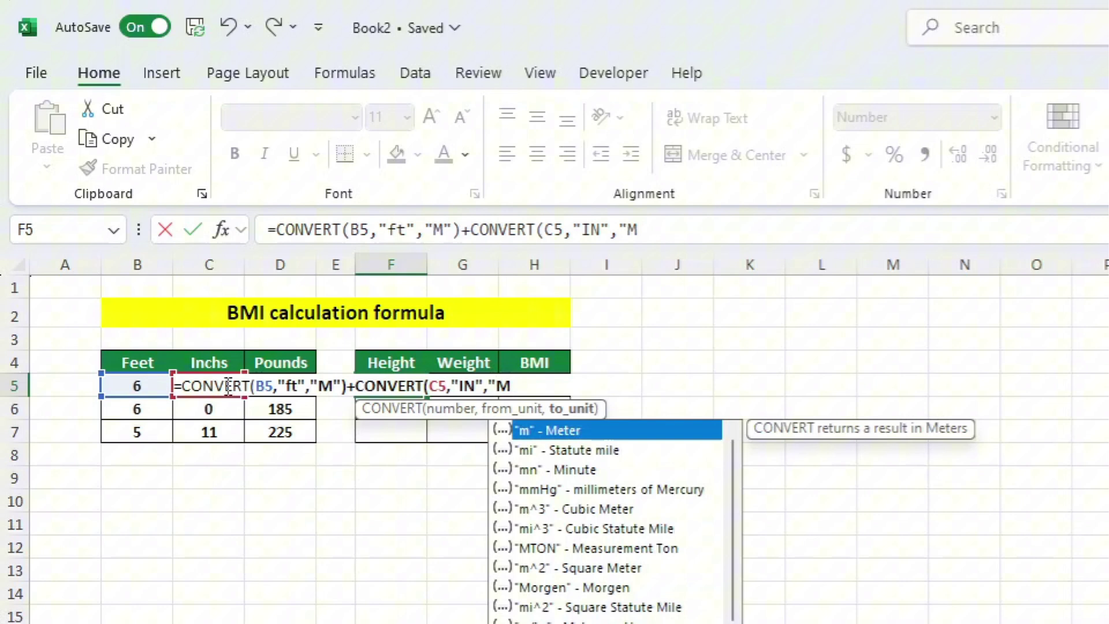
text(")
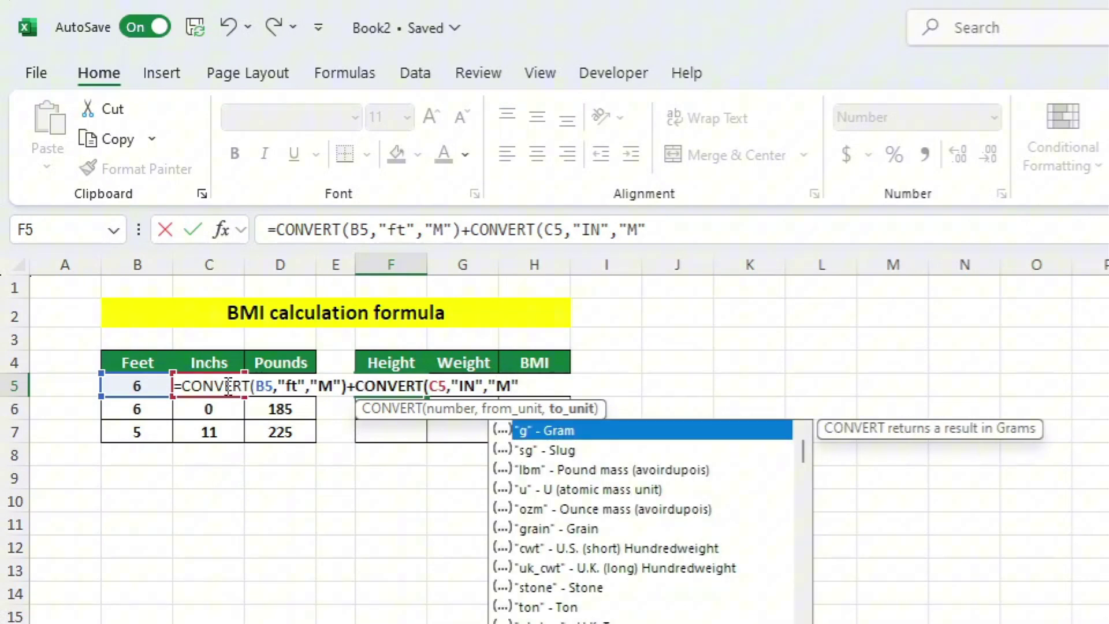
text())
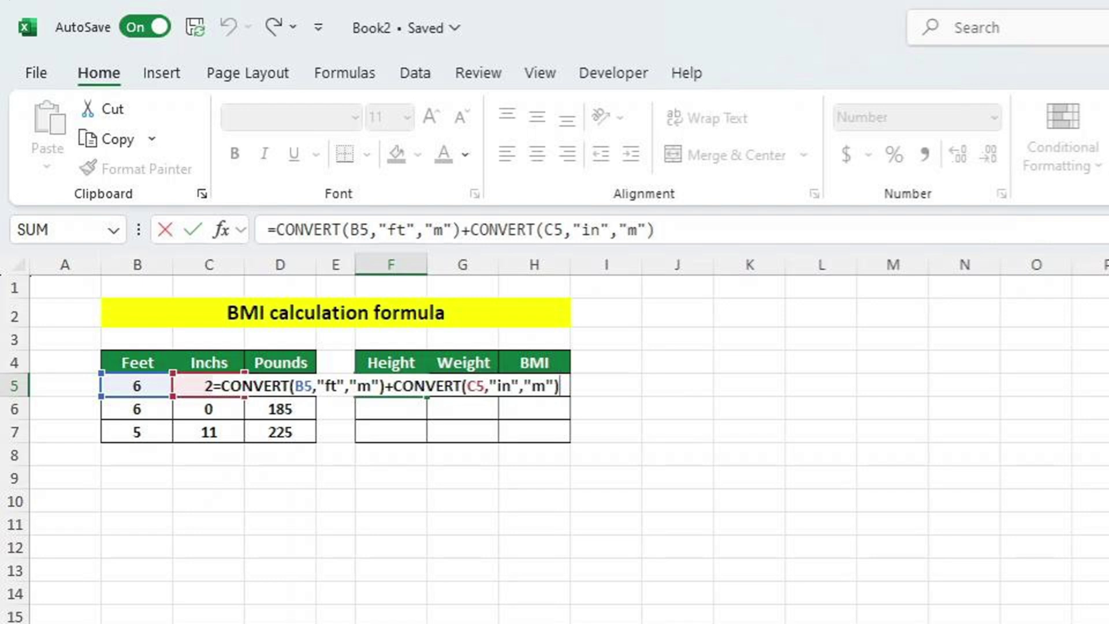
key(Return)
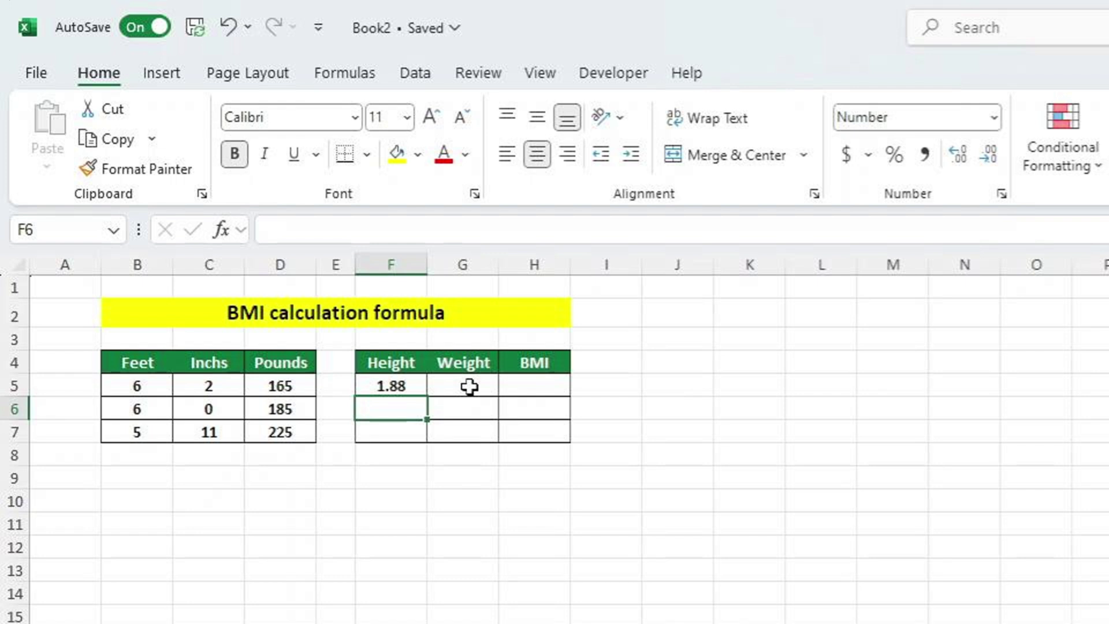
Step: Enter =CONVERT(D5,"lbm","kg") in G5 to show the weight as 74.84 kg
click(469, 387)
text(=con)
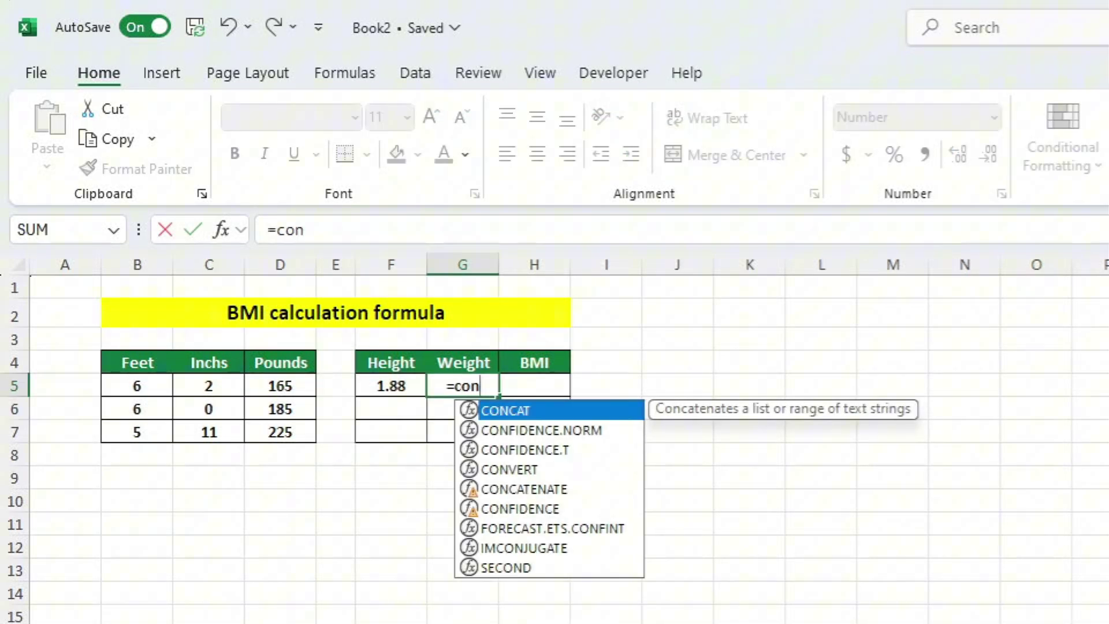
text(ver)
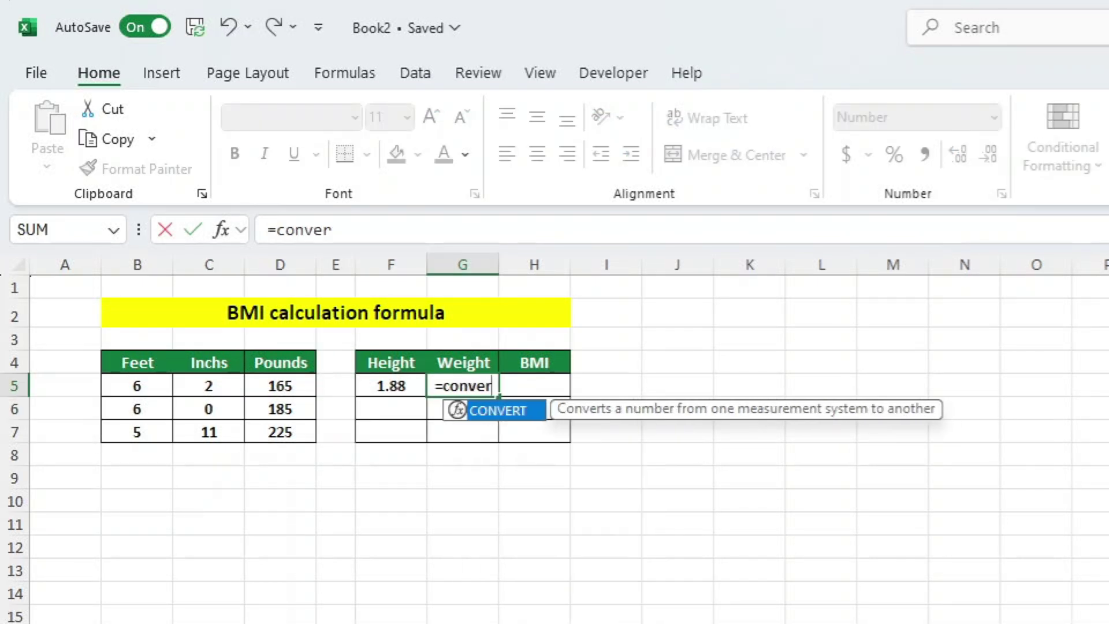
double_click(532, 426)
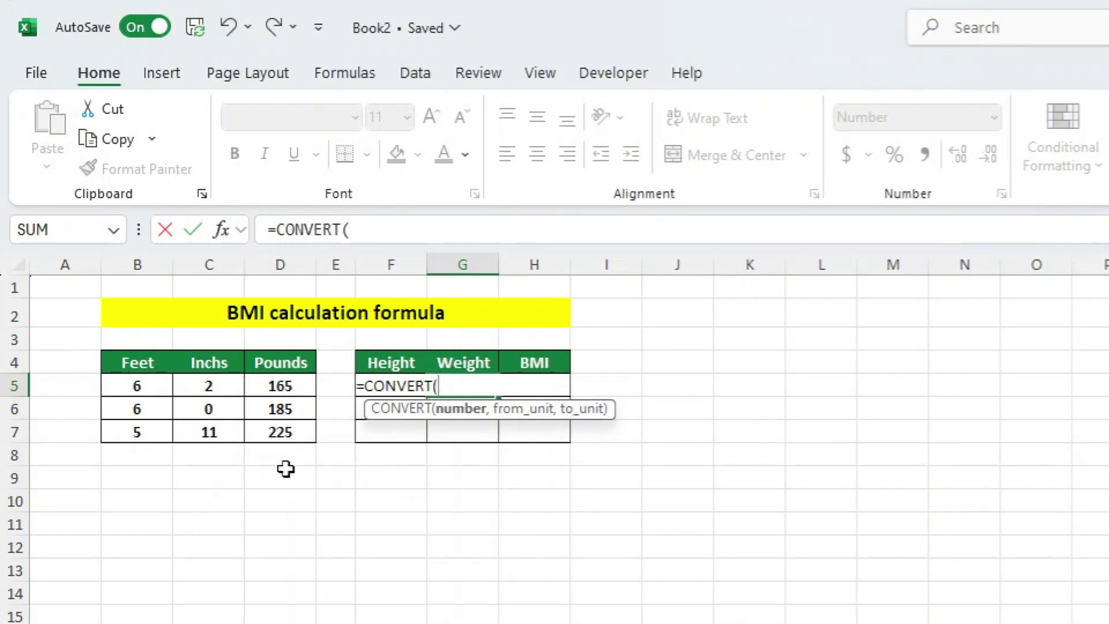
click(298, 388)
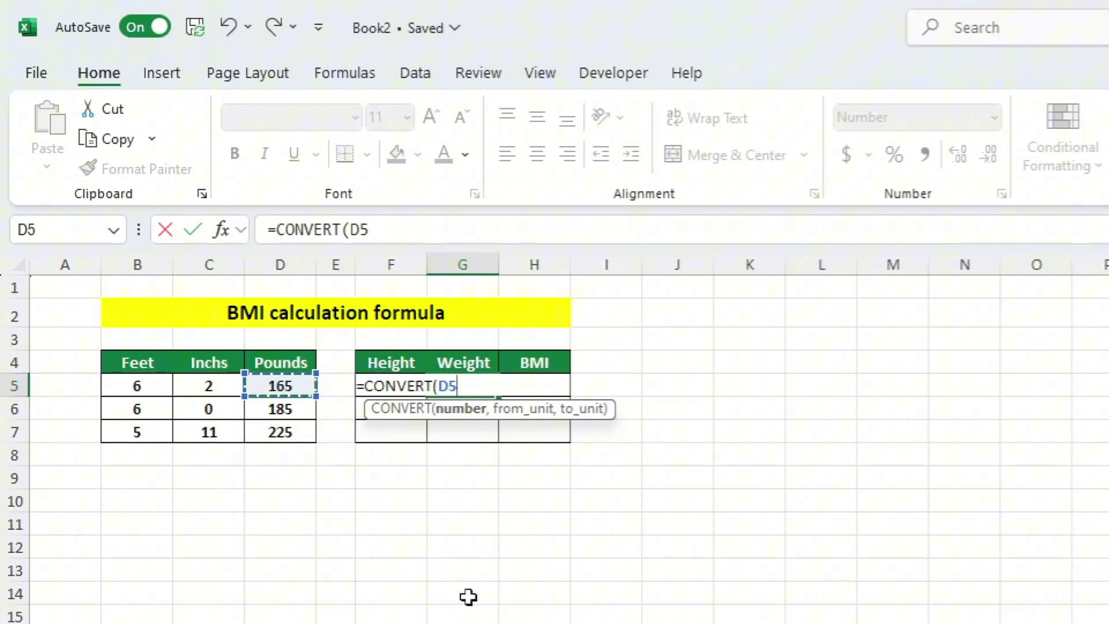
text(,)
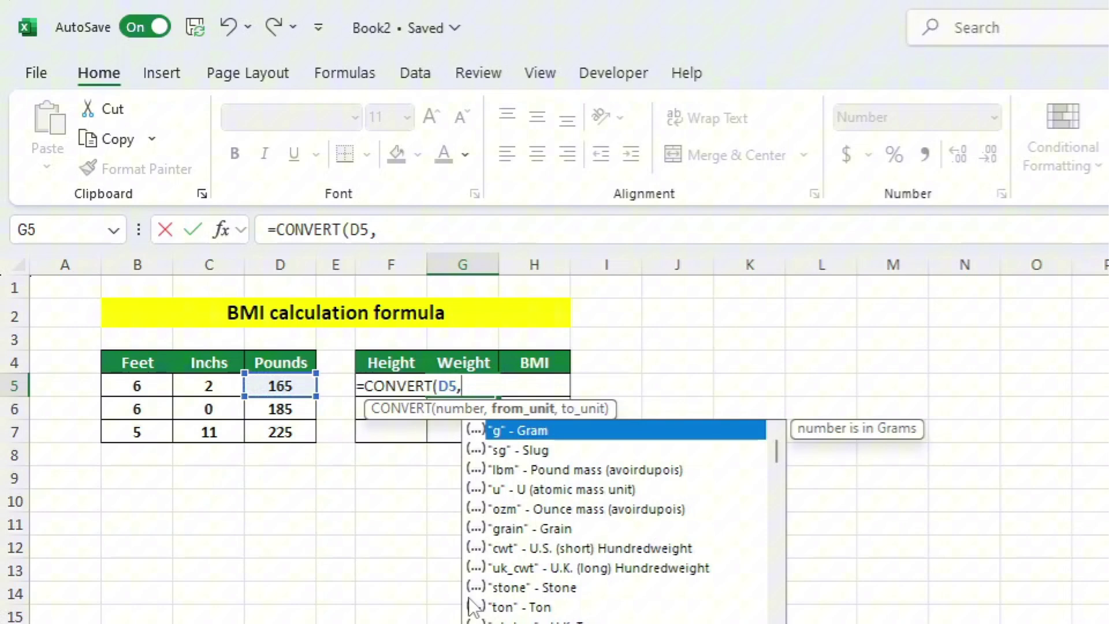
text(lb)
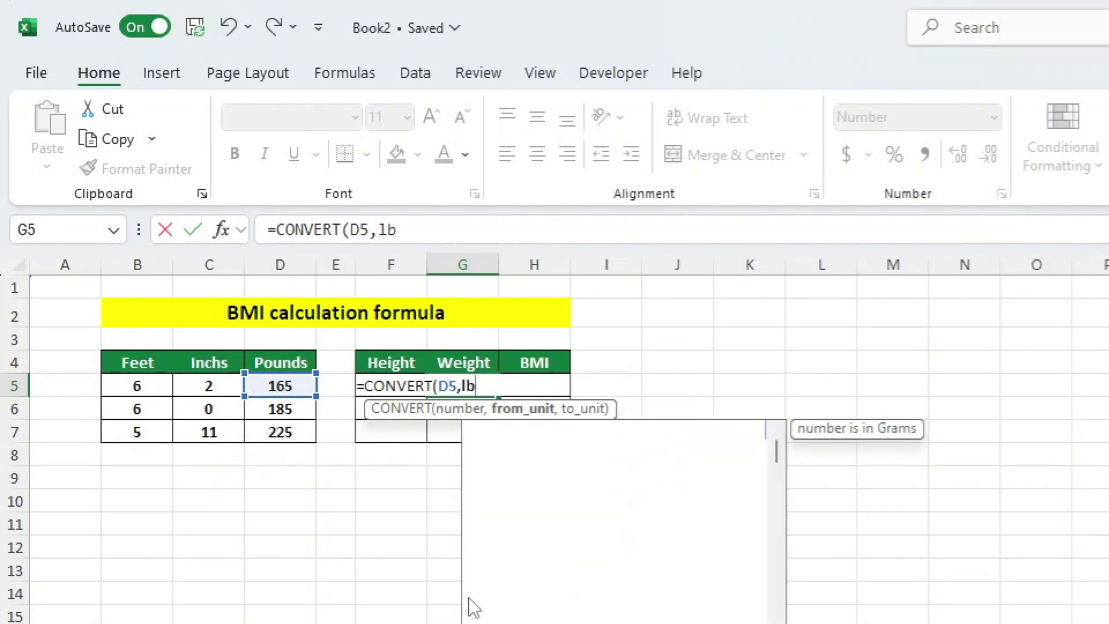
key(BackSpace)
key(BackSpace)
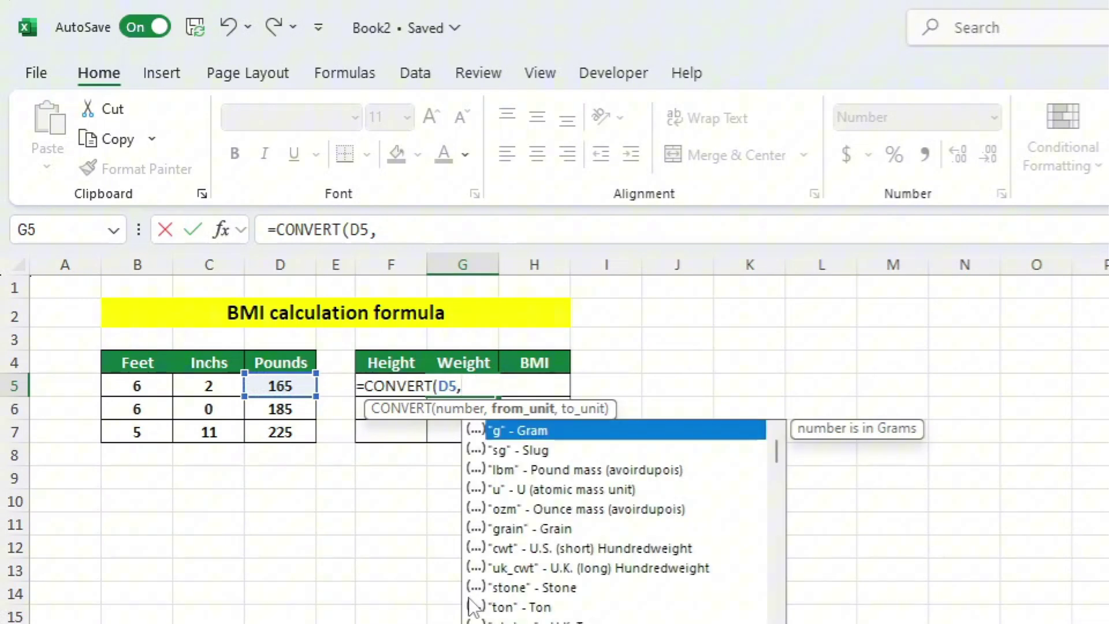
text("lbm)
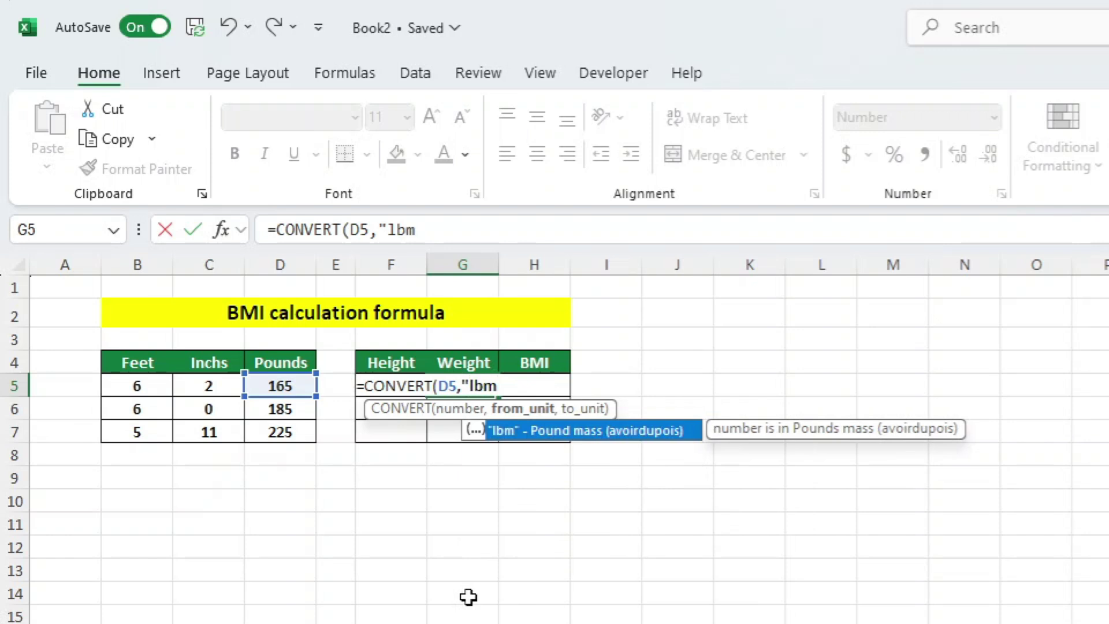
text(")
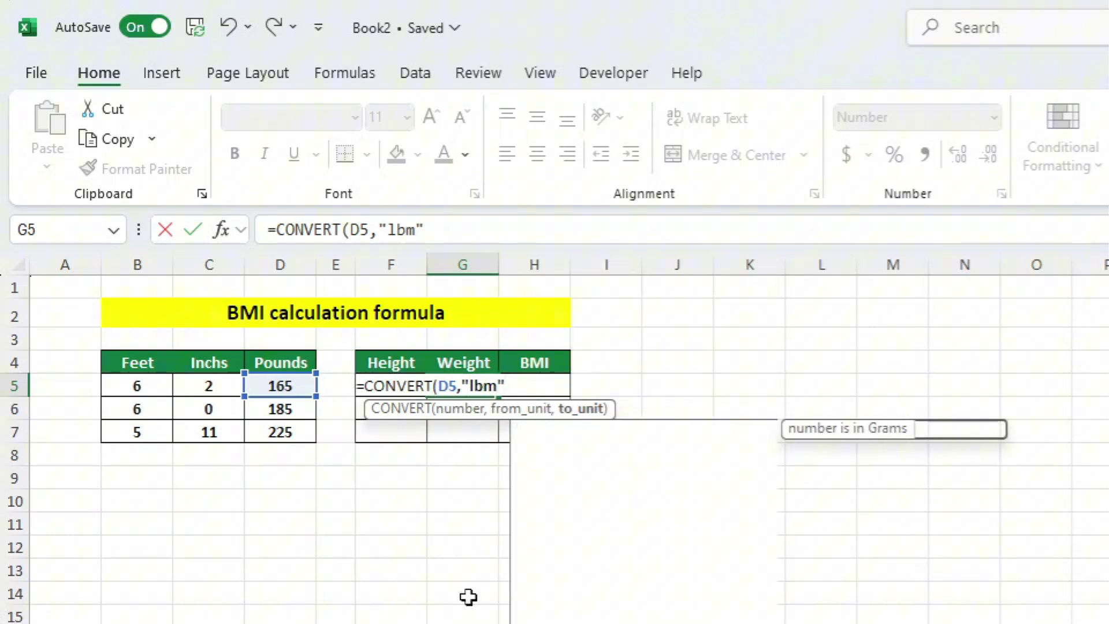
text(,)
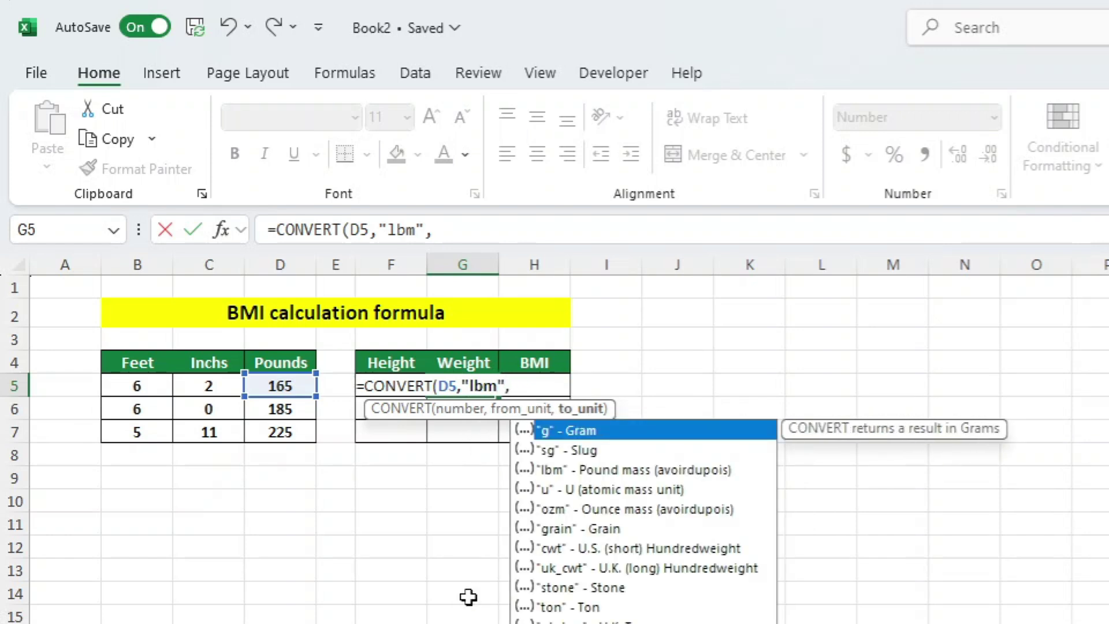
text(")
text(kg)
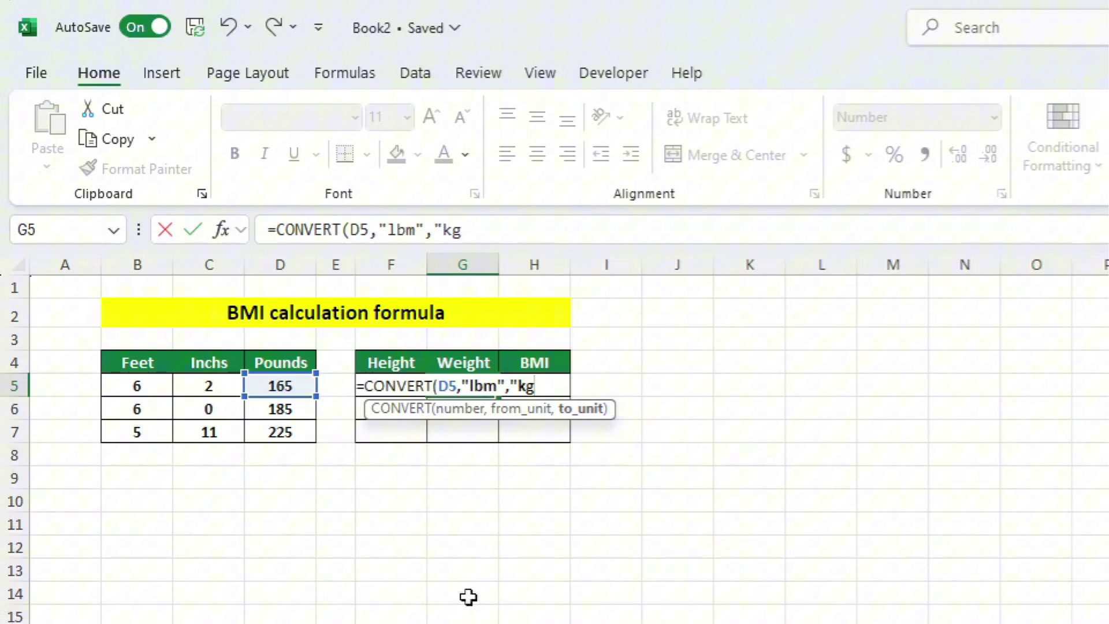
text(")
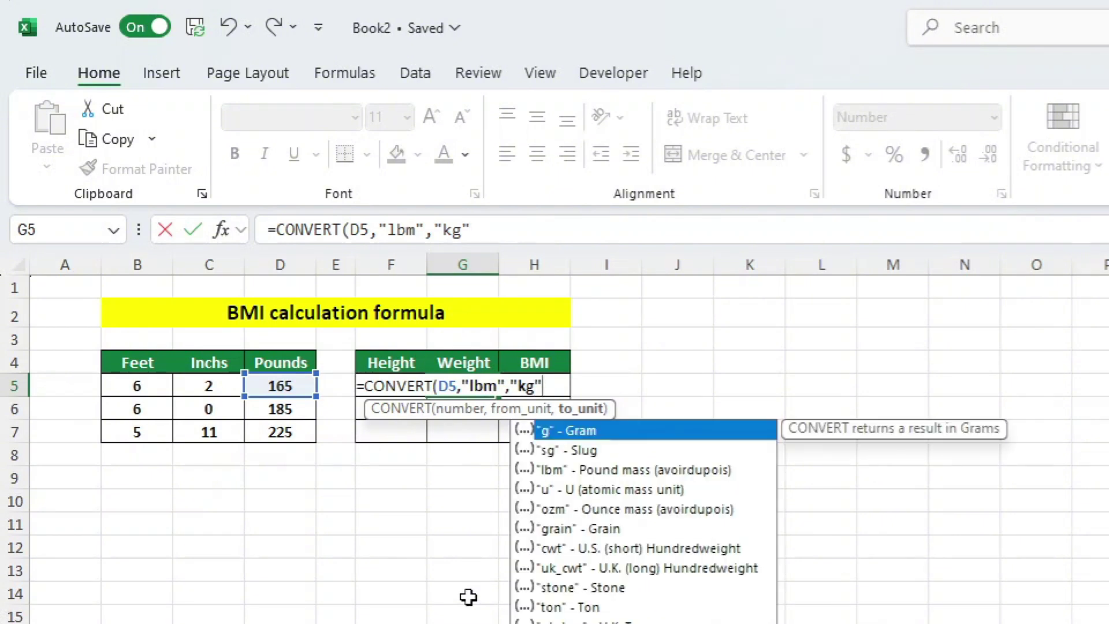
text())
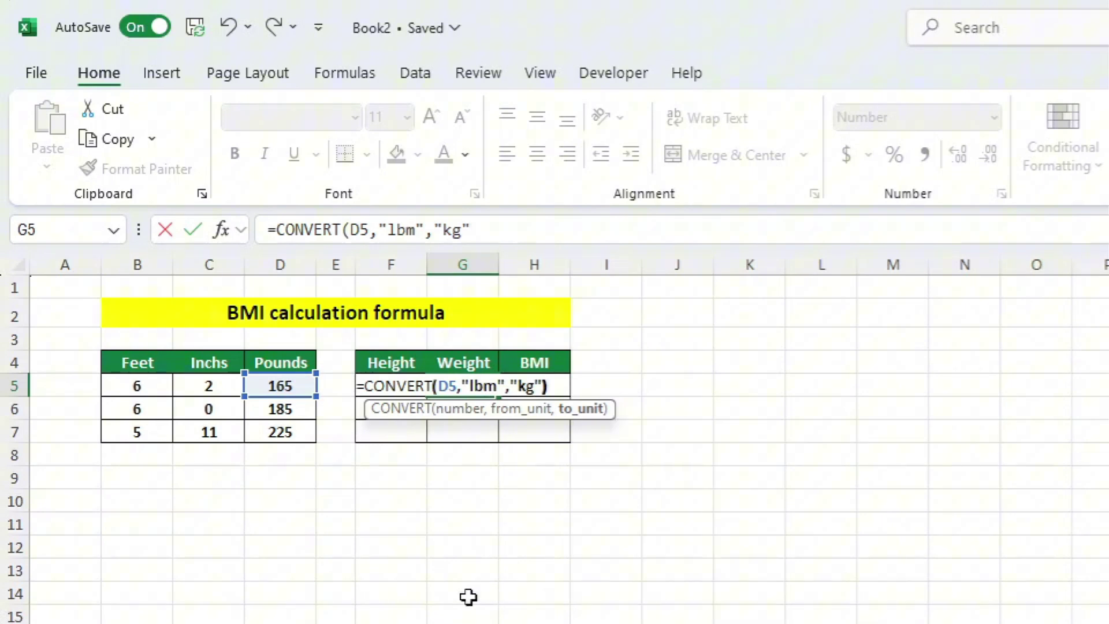
key(Return)
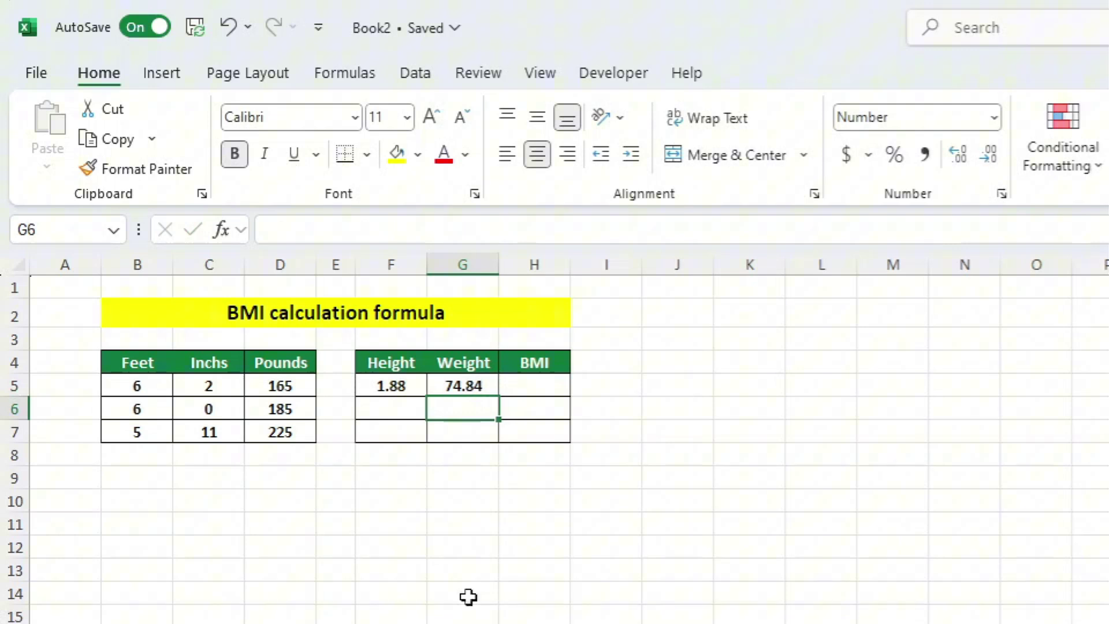
Step: Enter =G5/F5^2 in H5 to calculate the BMI of 21.18
click(553, 390)
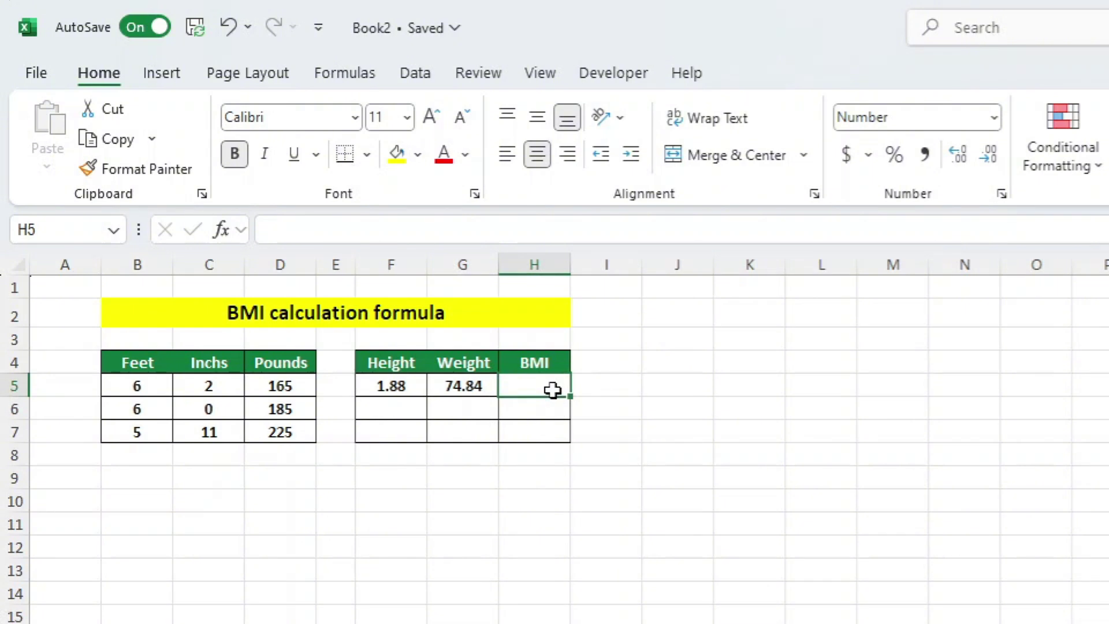
text(=)
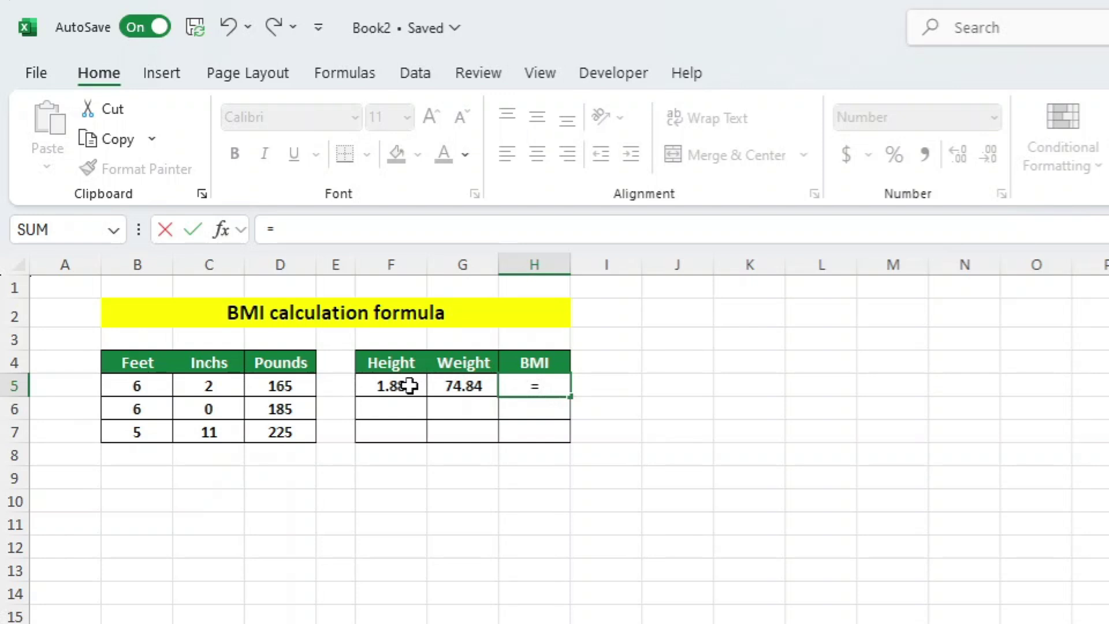
click(443, 386)
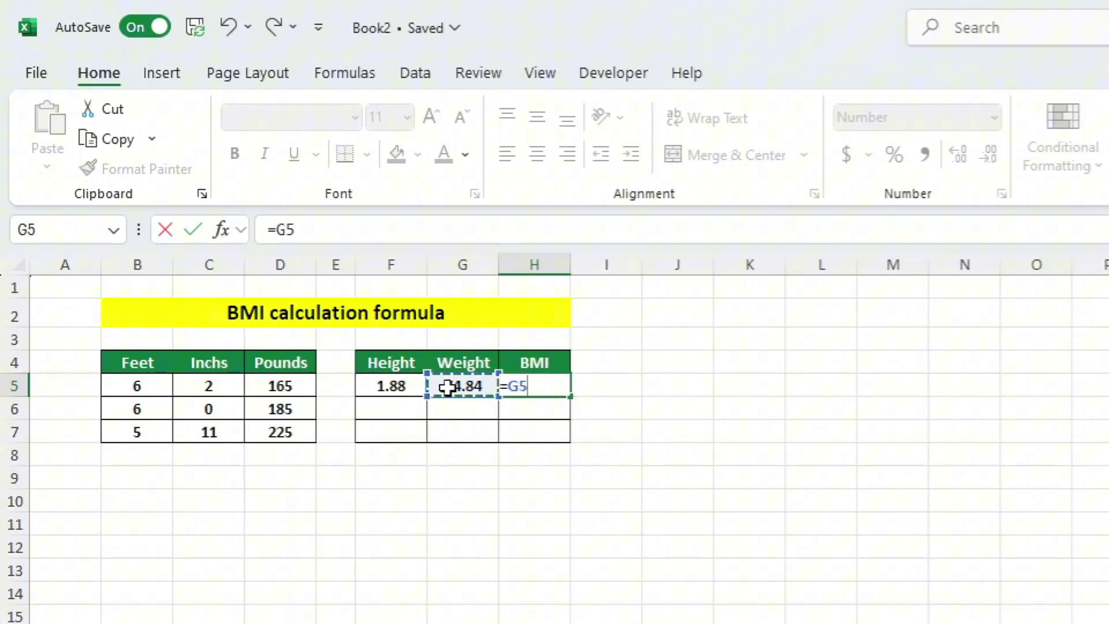
text(/)
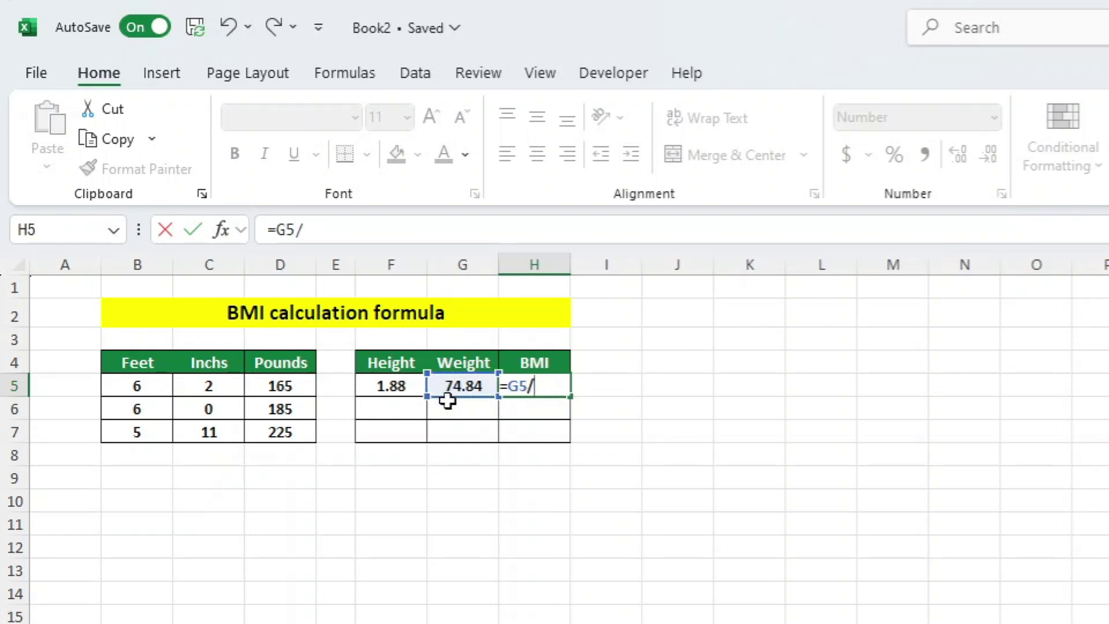
click(398, 387)
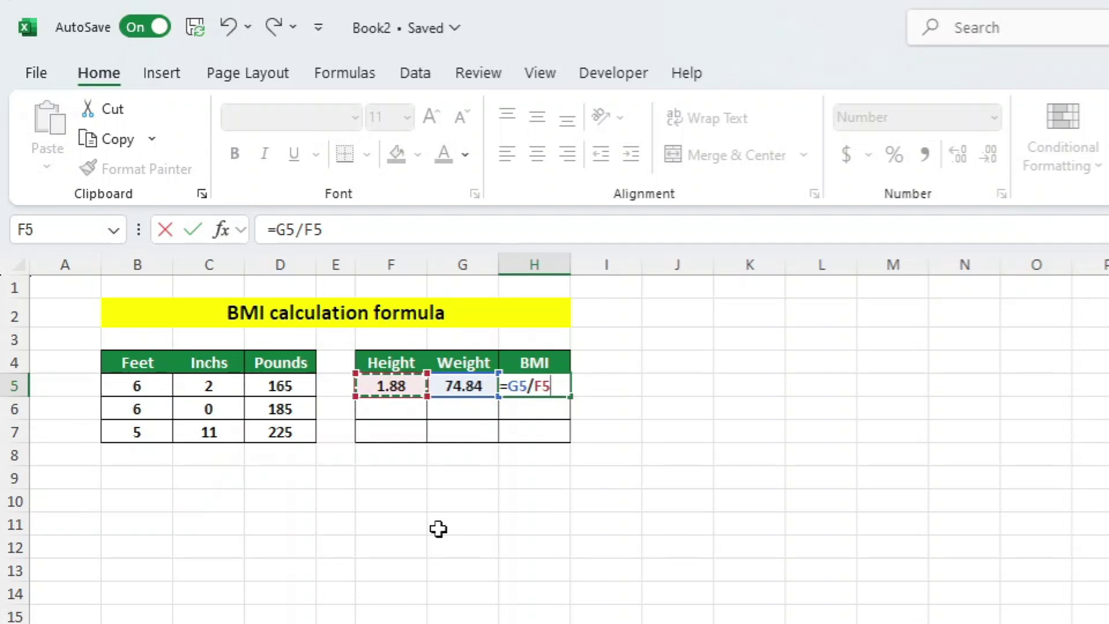
key(F2)
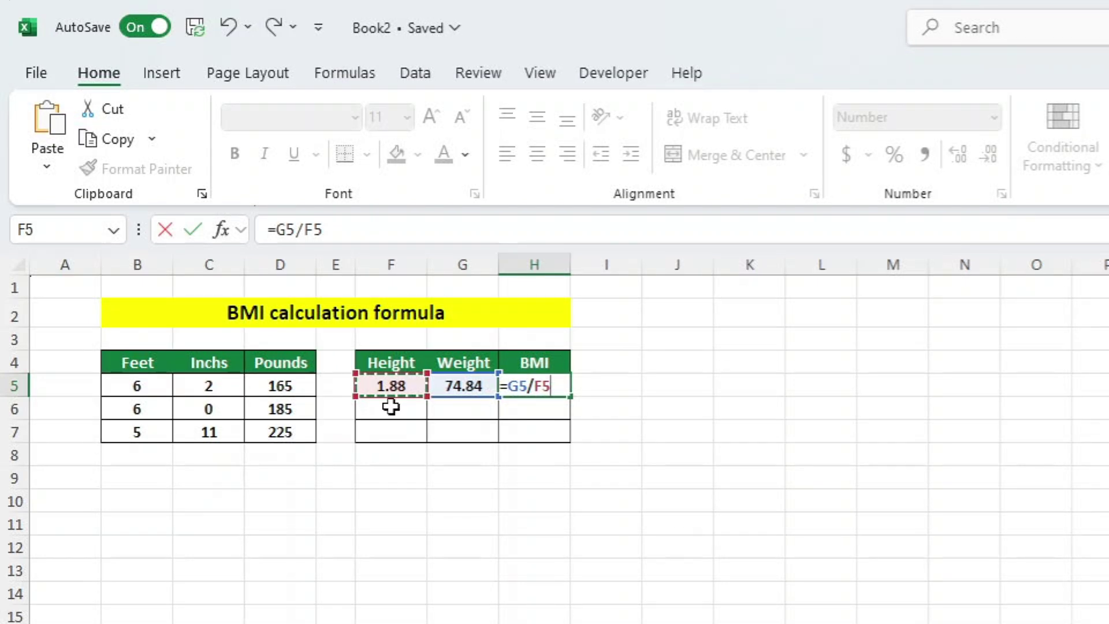
text(^2)
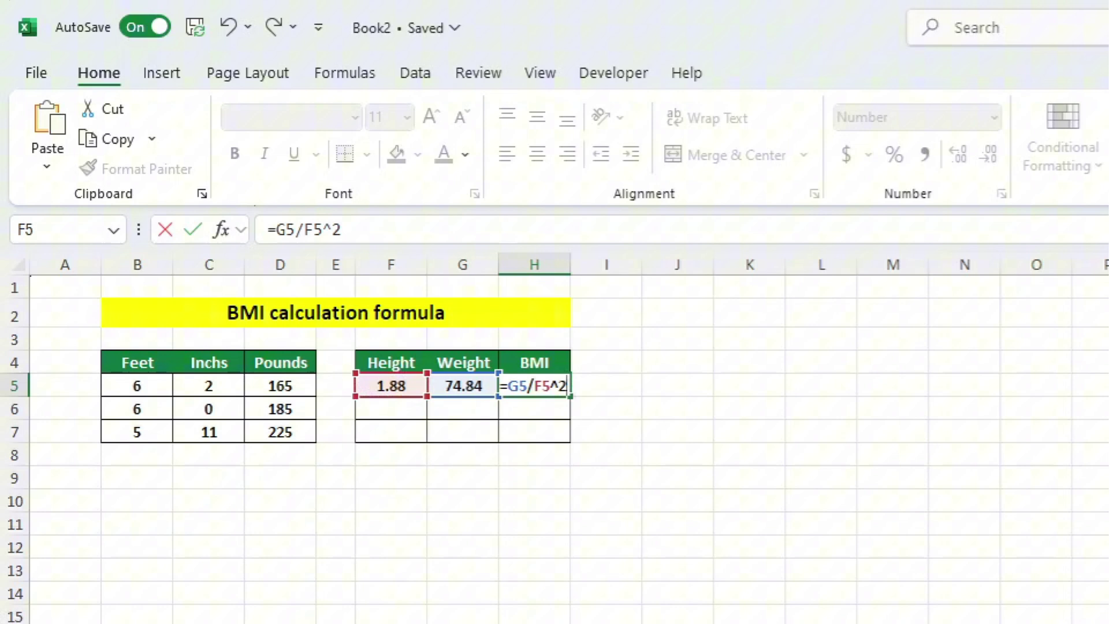
key(Return)
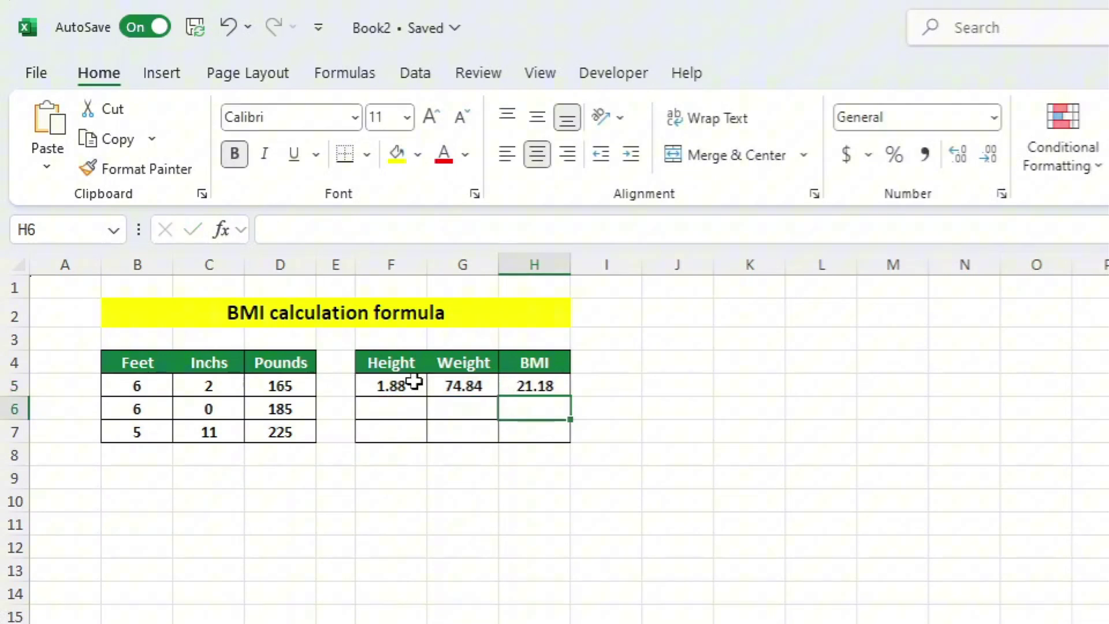
Step: Fill the F5:H5 formulas down to row 7, giving BMIs 25.09 and 31.38
drag(411, 386, 570, 436)
click(740, 572)
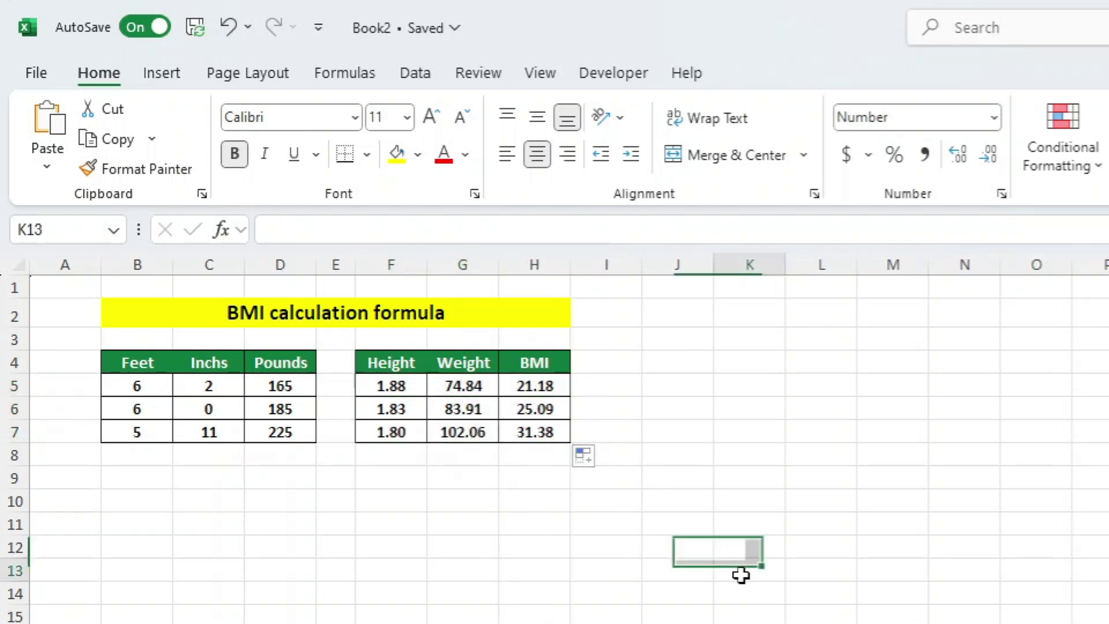